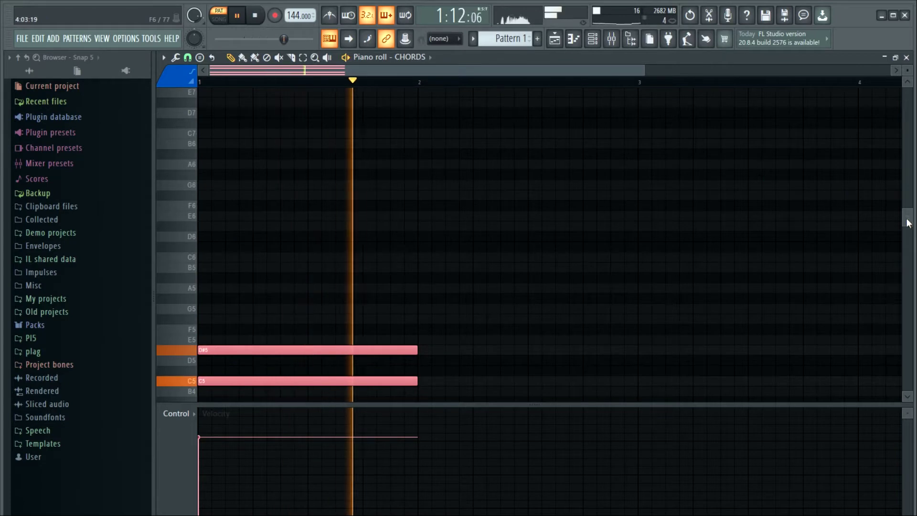
Step: Deselect all notes and play back the first chord in bar 1
drag(907, 219, 889, 236)
key(space)
key(ctrl+d)
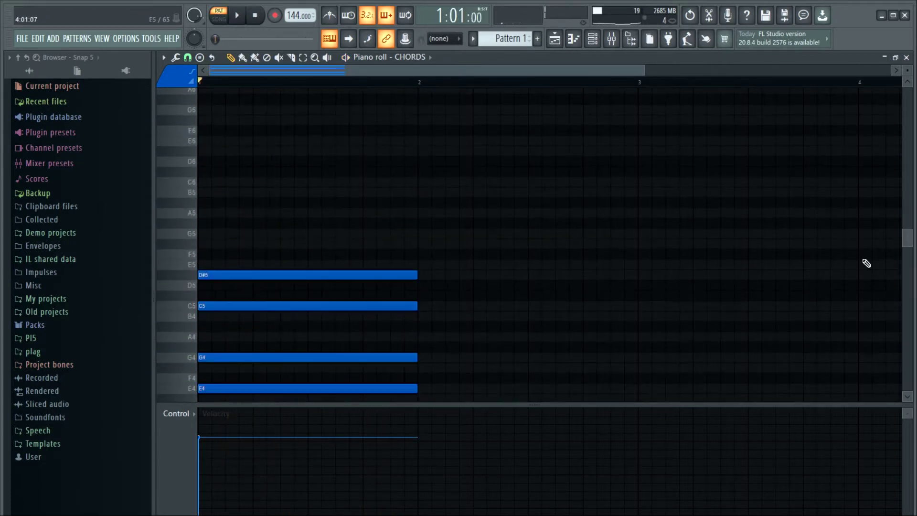
scroll(902, 241, down, 3)
key(space)
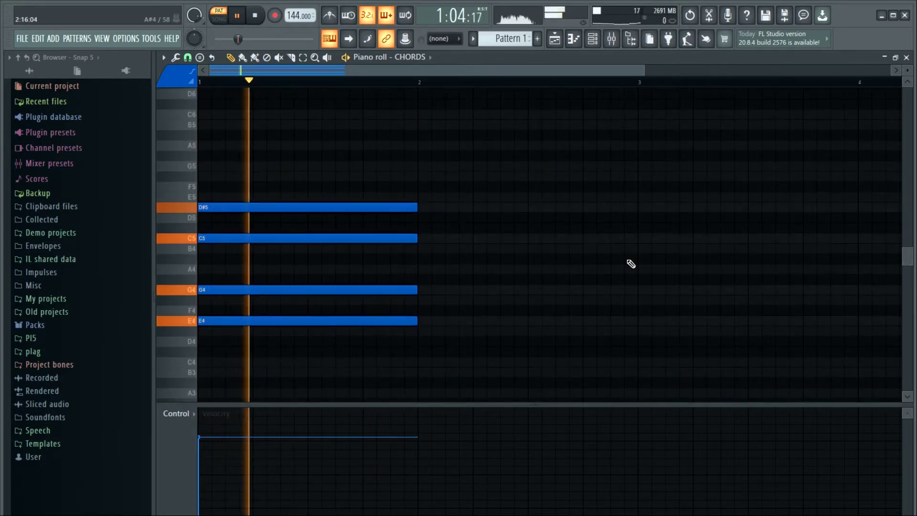
key(space)
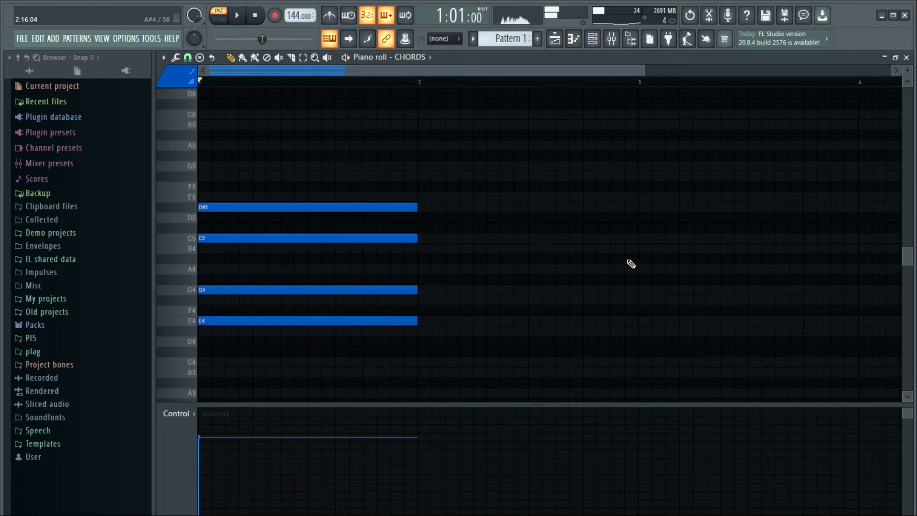
Step: Add a second one-bar chord at bar 2 with E4, F#4, B4 and E5, and play the pattern back
click(418, 321)
click(418, 300)
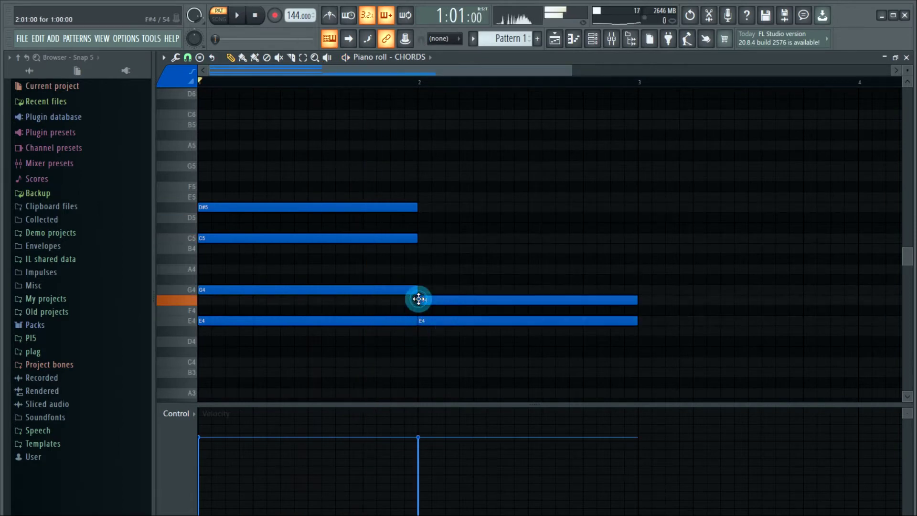
click(418, 248)
click(415, 196)
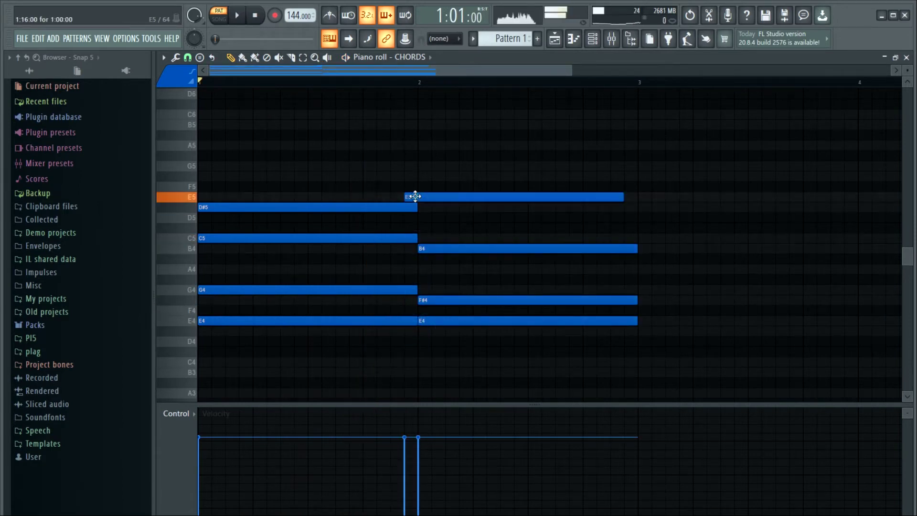
key(space)
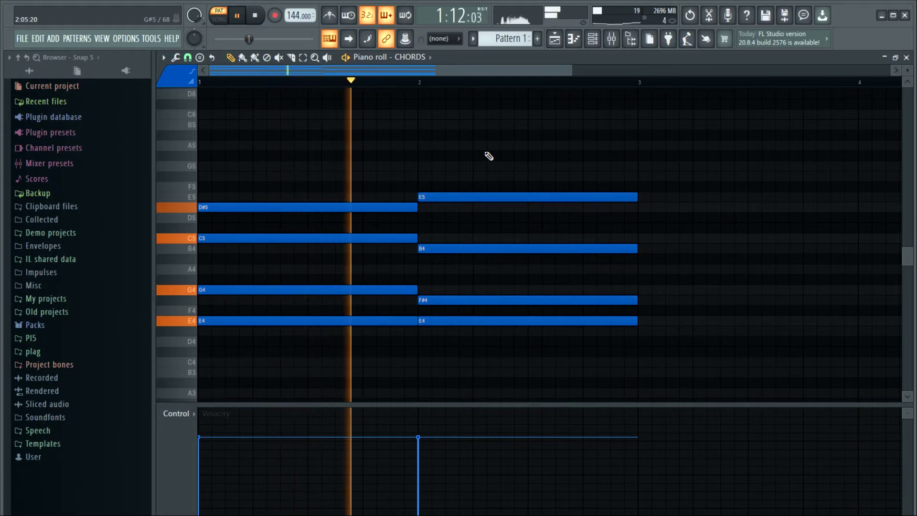
scroll(578, 67, right, 2)
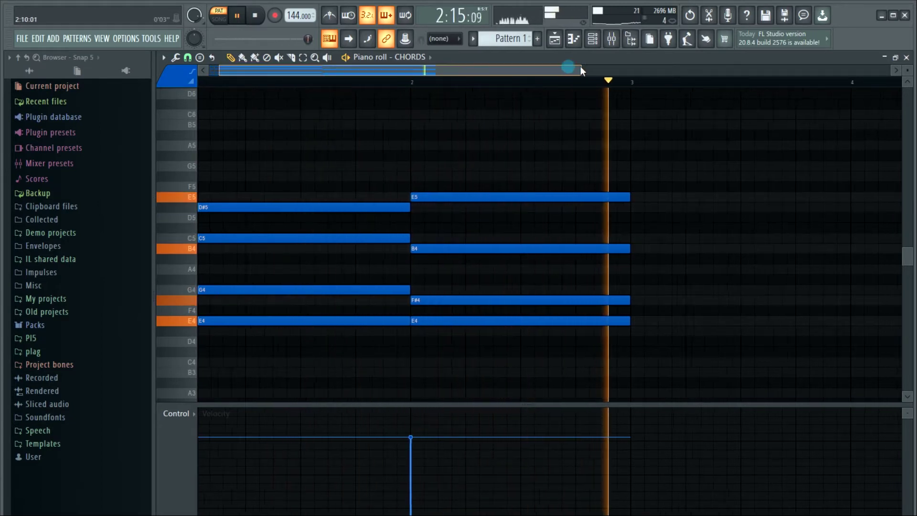
key(space)
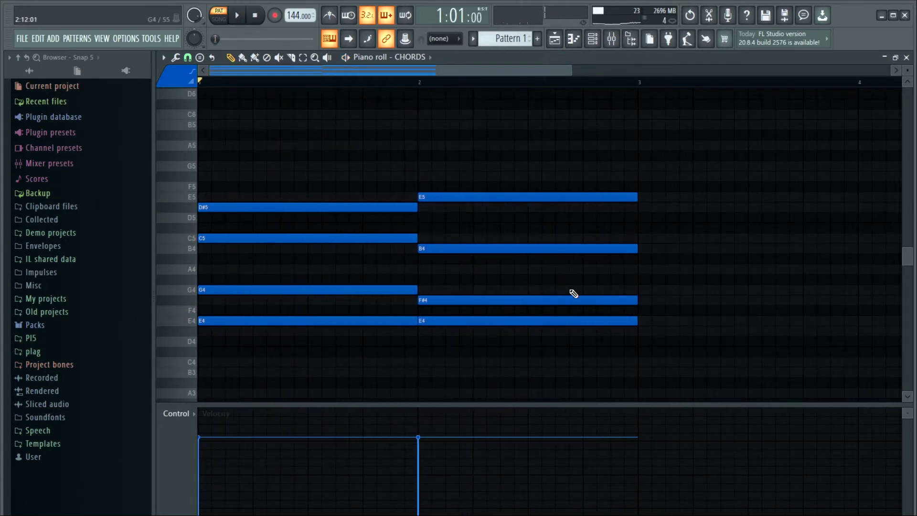
Step: Add a third one-bar chord at bar 3 with E4, F#4, C5 and D#5, and play the pattern back
drag(575, 70, 660, 71)
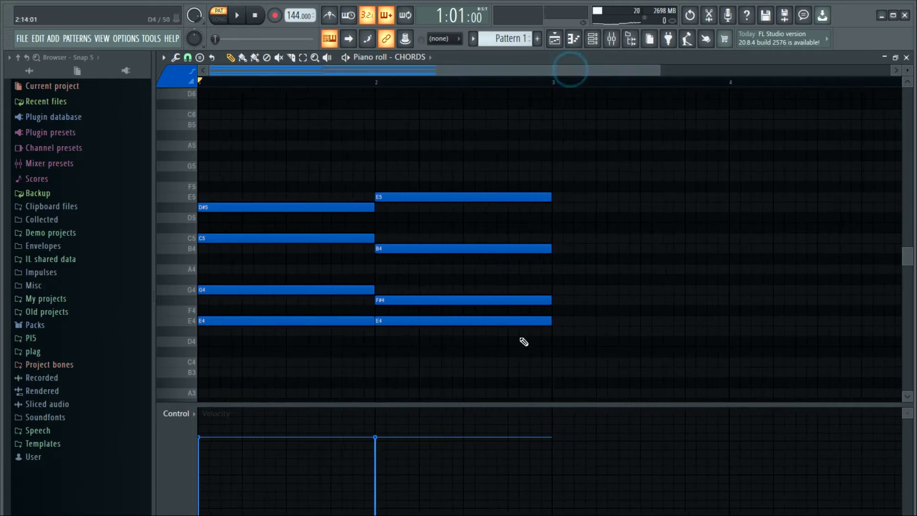
click(554, 321)
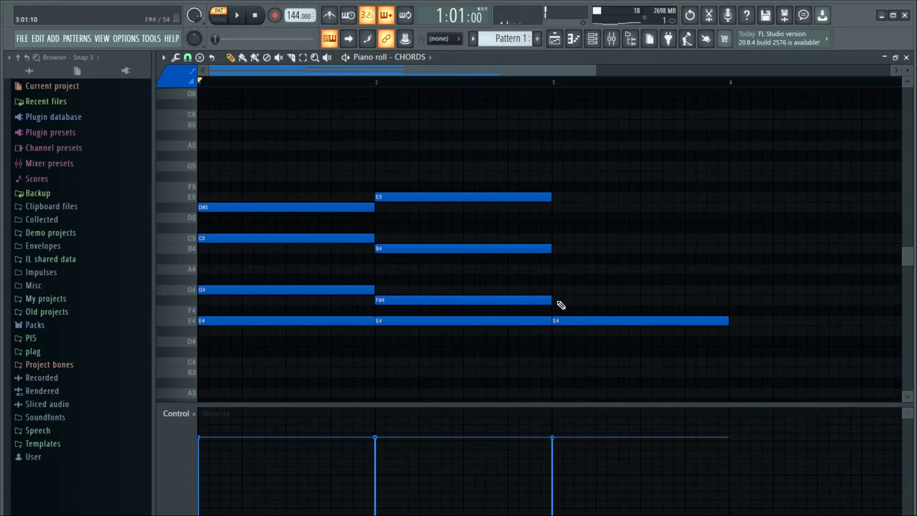
click(555, 299)
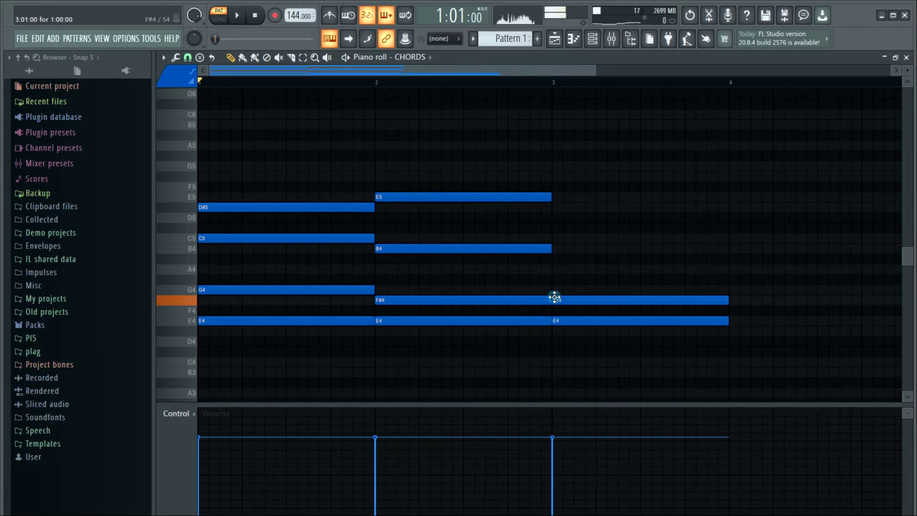
click(555, 238)
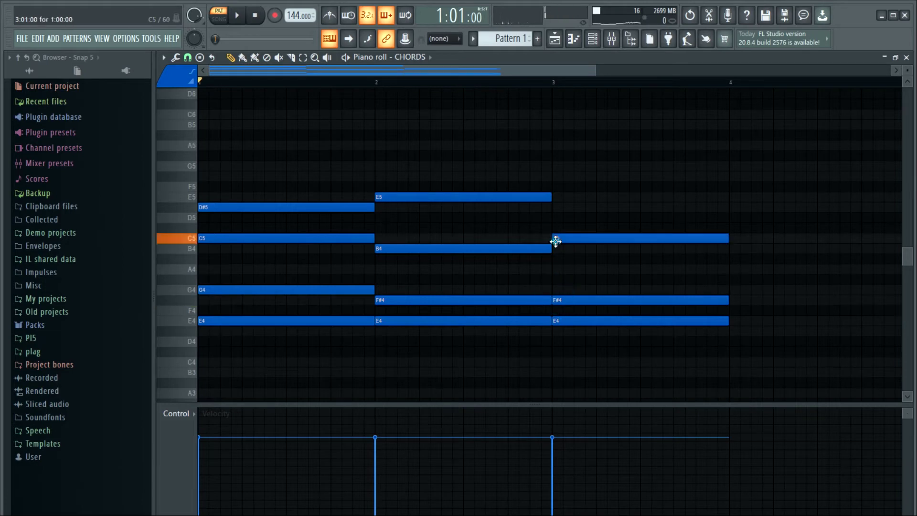
click(555, 207)
key(space)
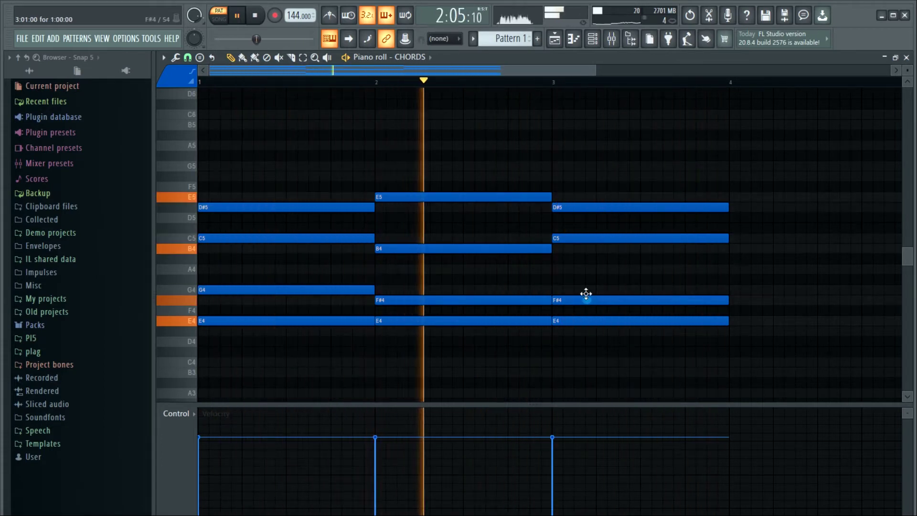
Step: Raise bar 3's F#4 note to G4 and its D#5 note to E5
mouse_move(586, 294)
mouse_down()
mouse_move(583, 260)
mouse_move(586, 305)
mouse_move(585, 287)
mouse_up()
key(space)
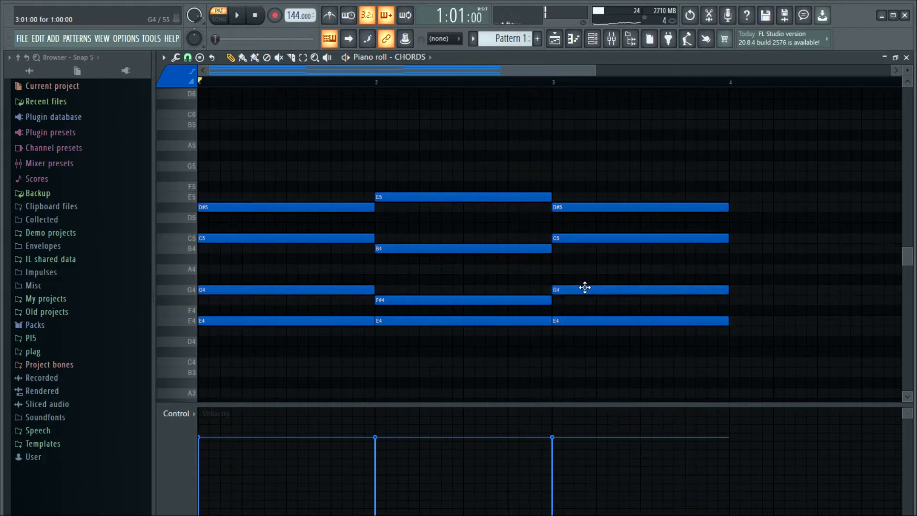
drag(585, 294, 584, 300)
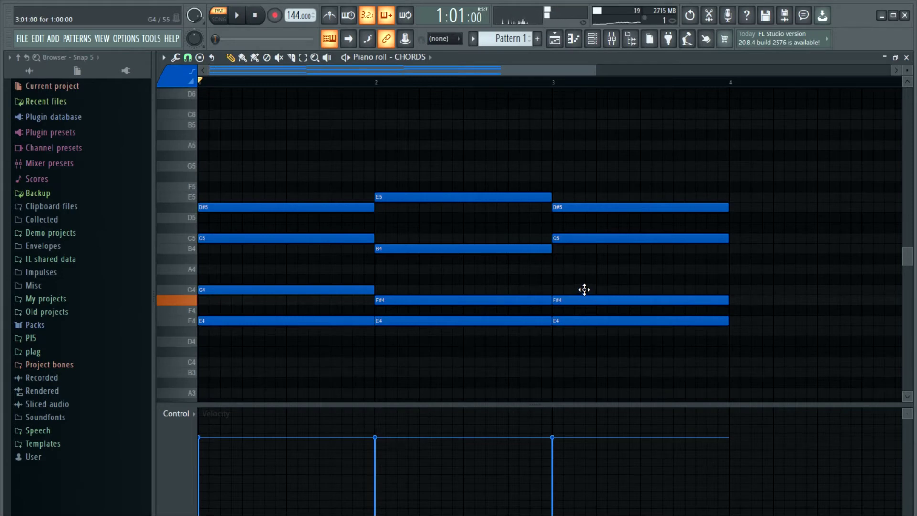
drag(584, 290, 584, 287)
drag(599, 206, 594, 196)
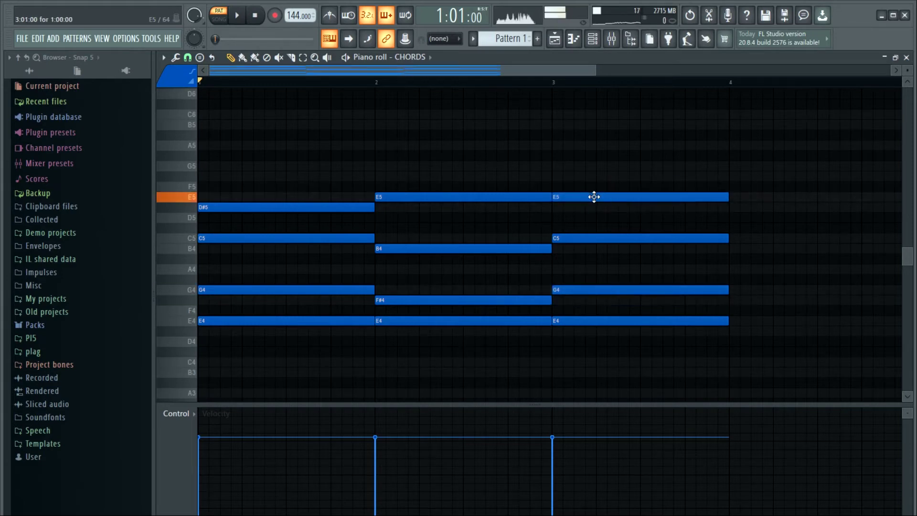
click(593, 48)
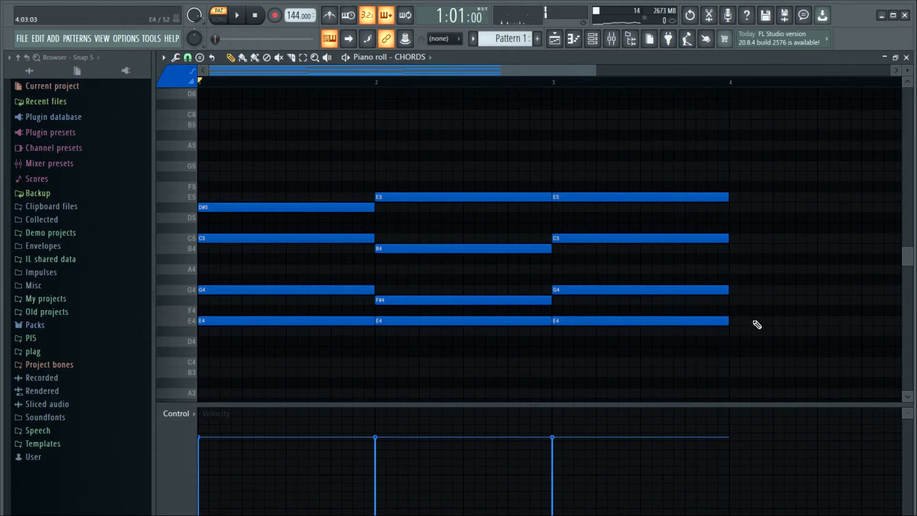
Step: Add a fourth one-bar chord at bar 4 with E4, F#4, B4 and a top note on F#5
click(733, 321)
drag(546, 65, 610, 67)
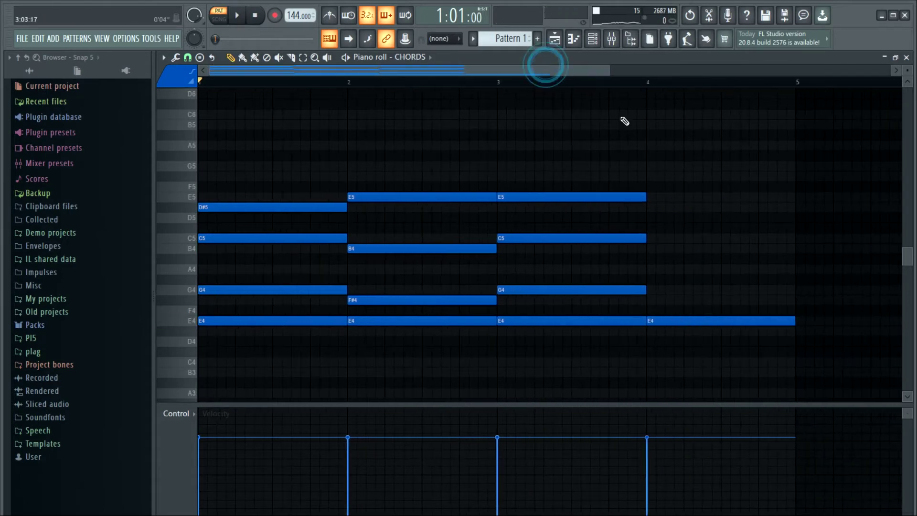
click(648, 300)
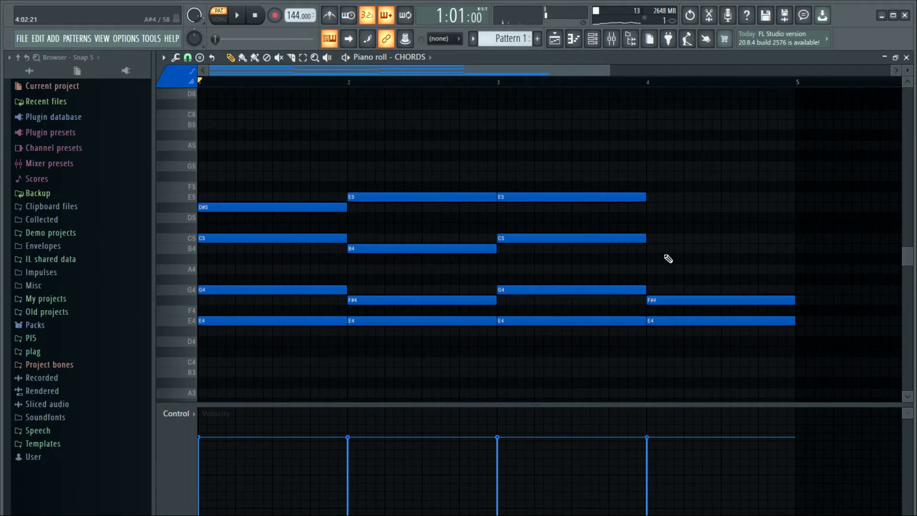
click(648, 249)
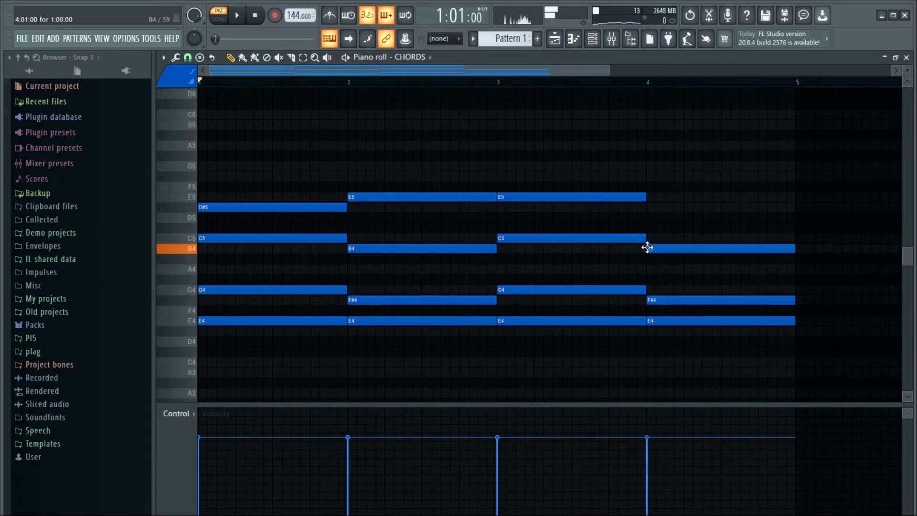
click(650, 209)
drag(650, 210, 652, 175)
key(space)
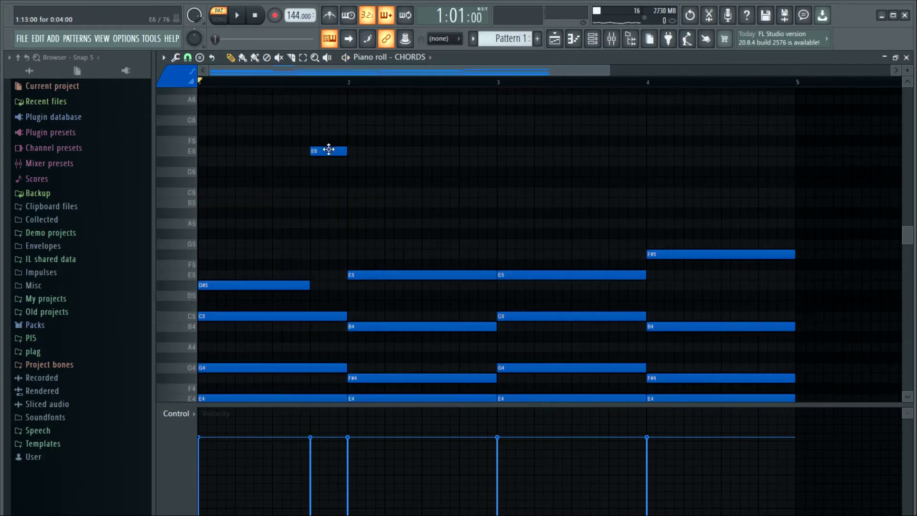
Step: Move the short E6 note at the end of bar 1 down to F#5 and play the pattern back
drag(329, 149, 322, 243)
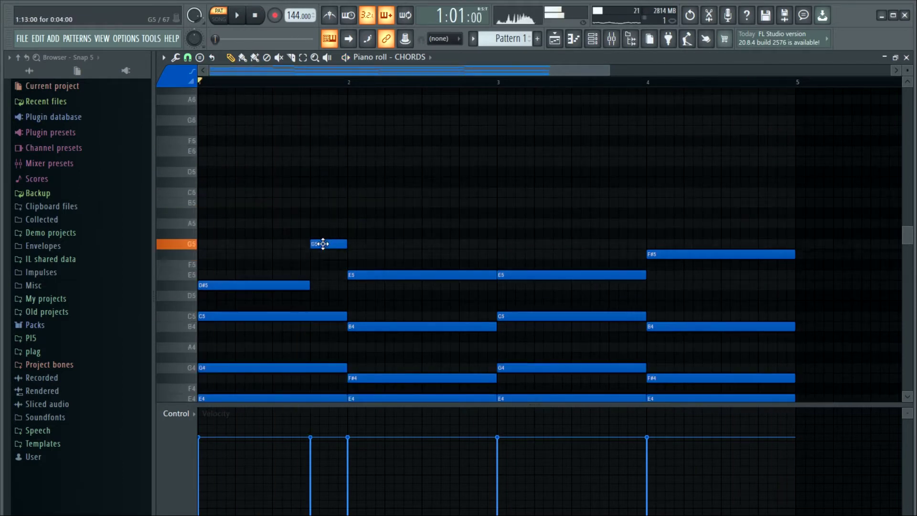
key(space)
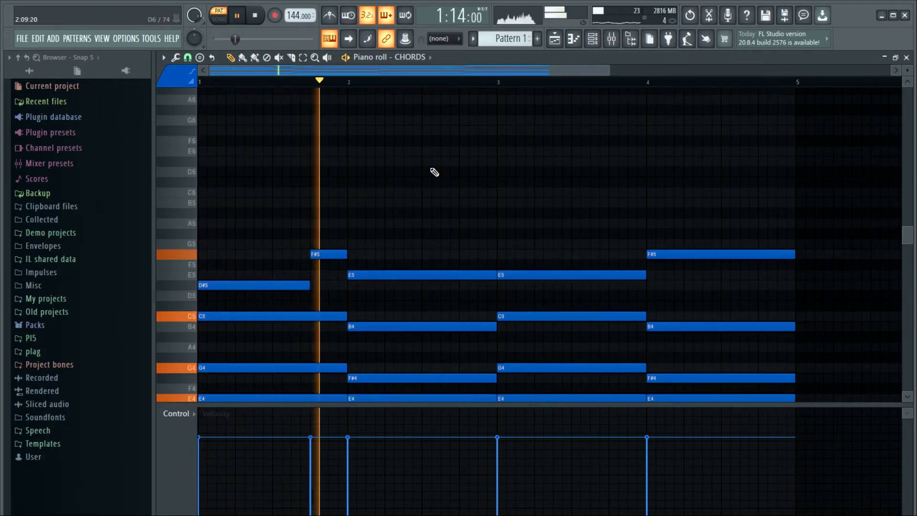
scroll(906, 238, down, 1)
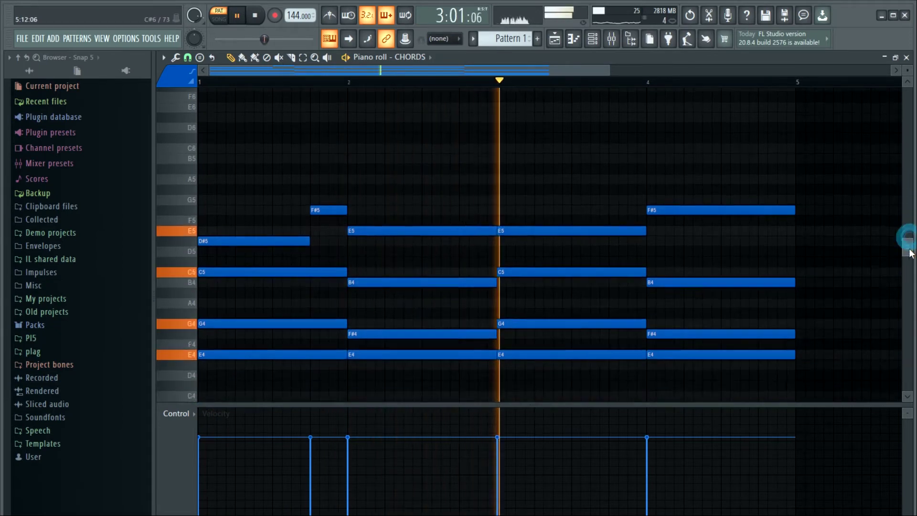
key(space)
key(space)
key(space)
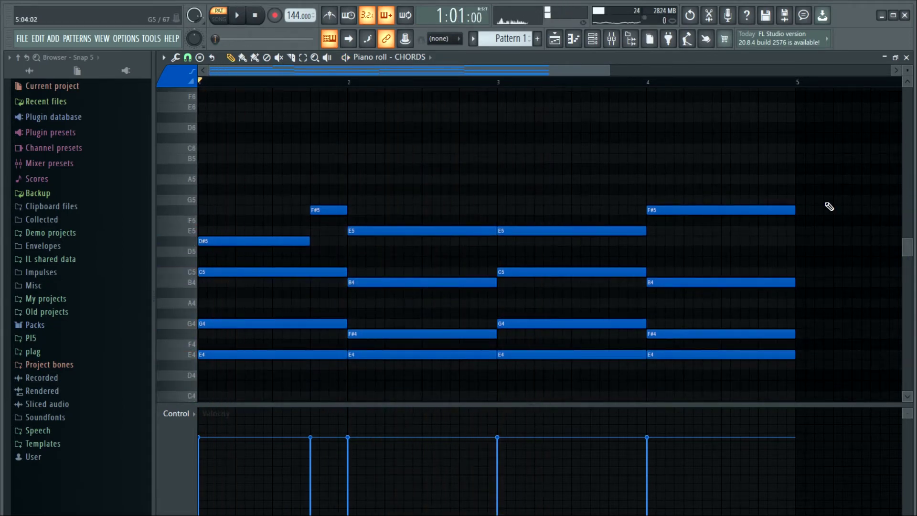
Step: Split bar 3's top note into a half-bar E5, a quarter-bar E5 and a closing quarter-bar D#5, and play the pattern back
drag(812, 181, 807, 211)
click(576, 232)
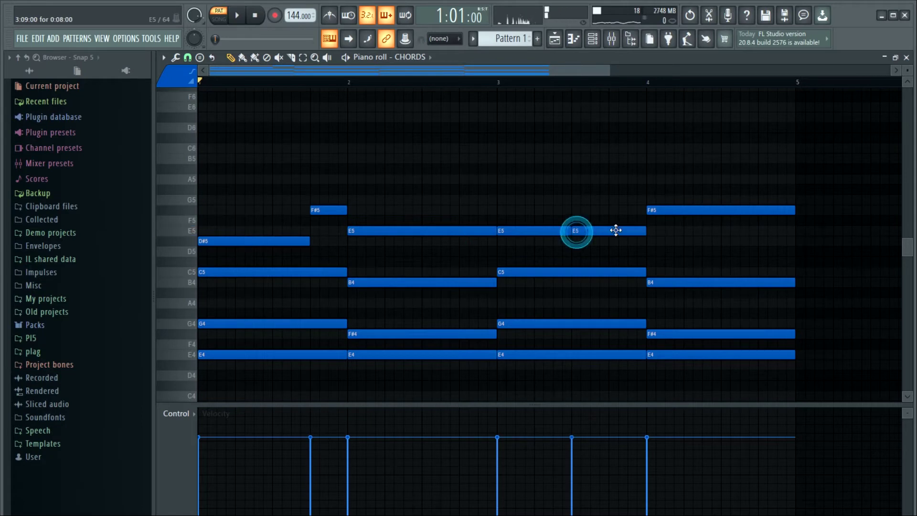
click(612, 242)
key(space)
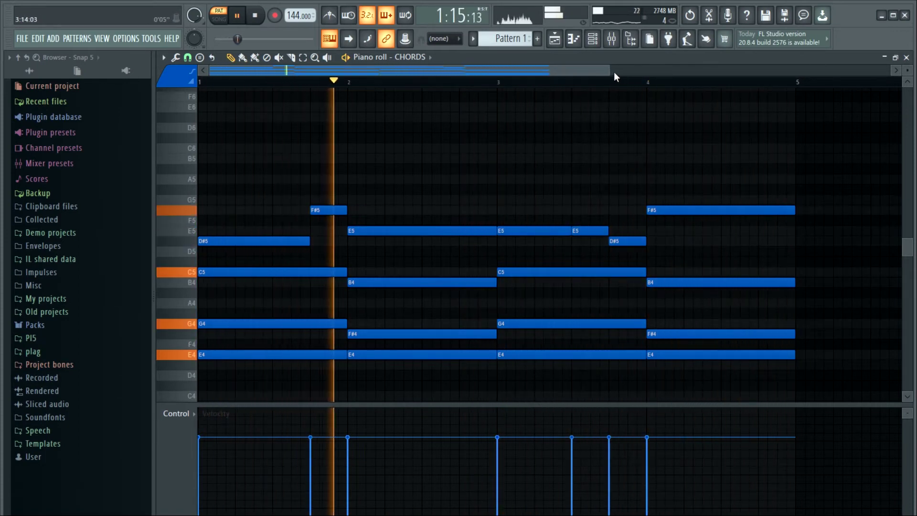
scroll(235, 149, down, 1)
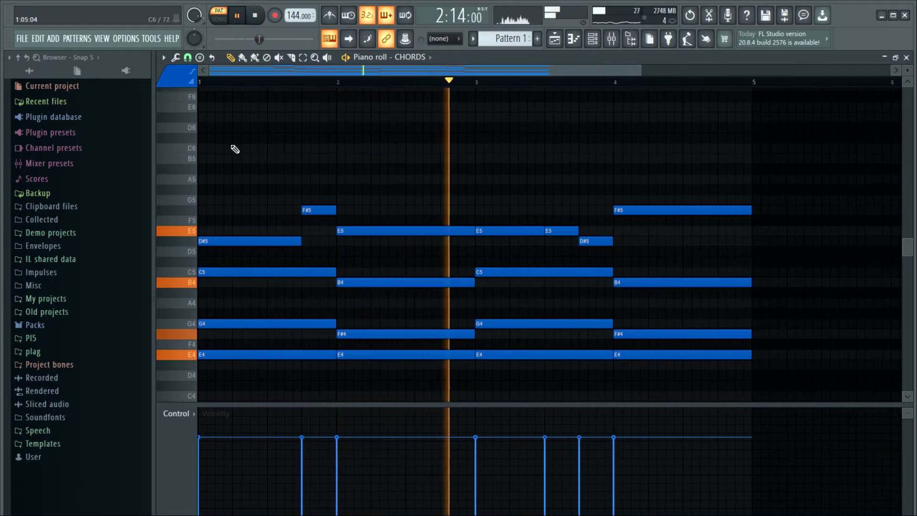
click(199, 149)
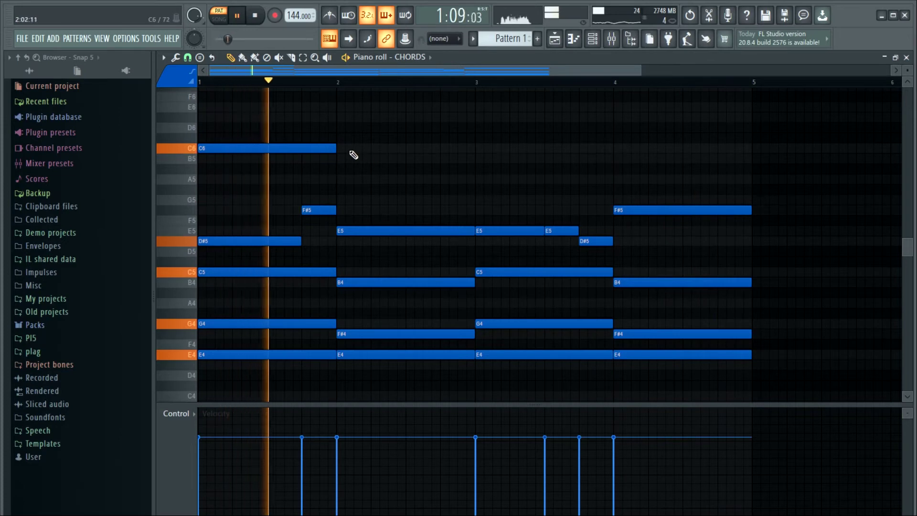
key(space)
right_click(333, 152)
drag(759, 155, 280, 367)
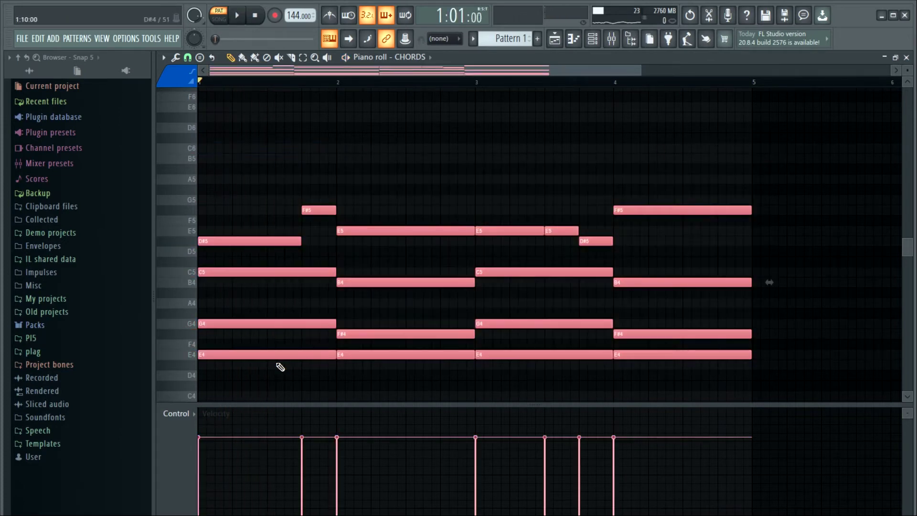
key(ctrl+d)
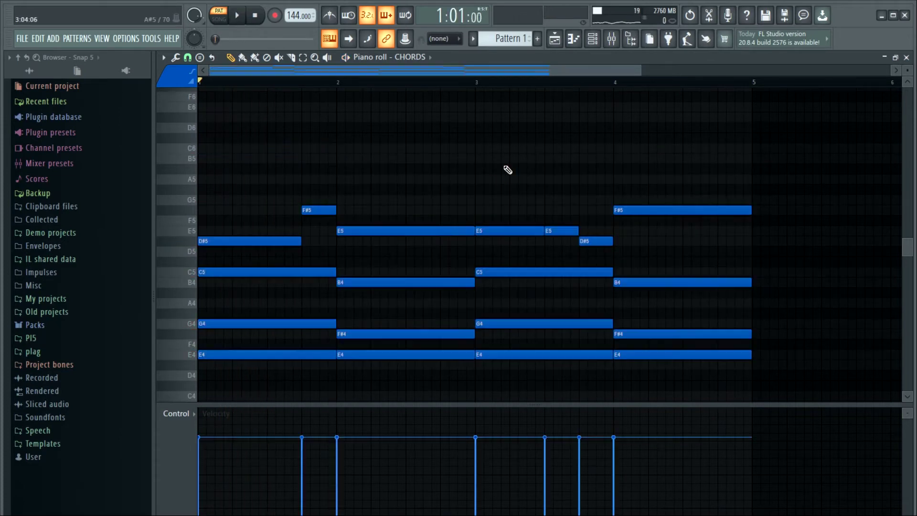
Step: Reduce the velocity of the four E4 bass notes with level scaling, setting Multiply to 95%, and deselect them
drag(689, 365, 317, 356)
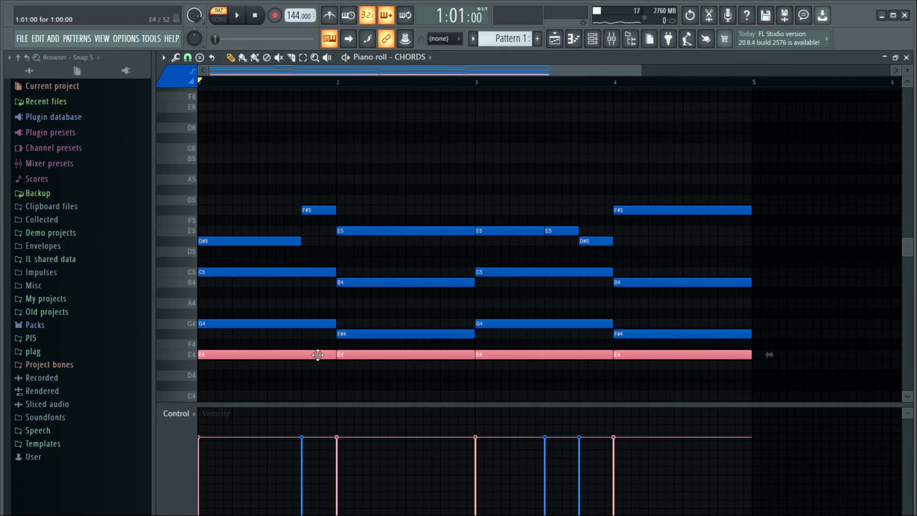
key(alt+x)
drag(464, 225, 464, 228)
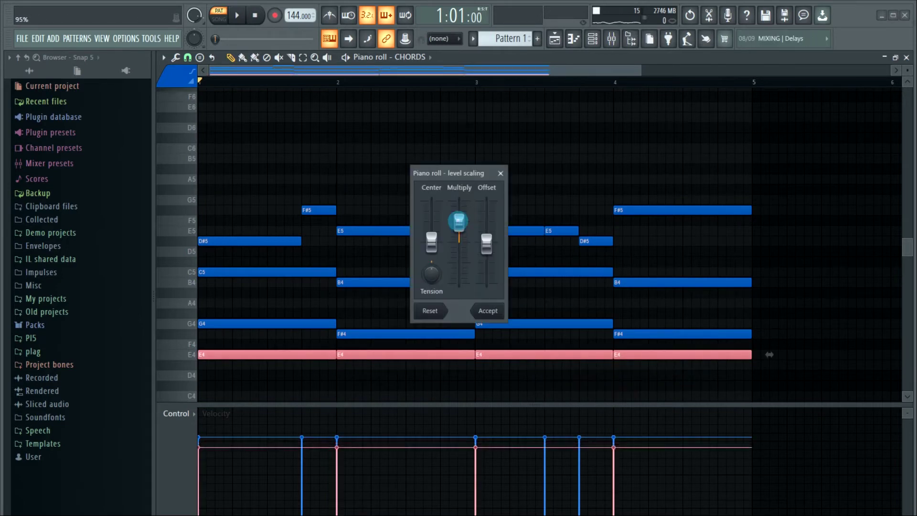
click(486, 311)
key(ctrl+d)
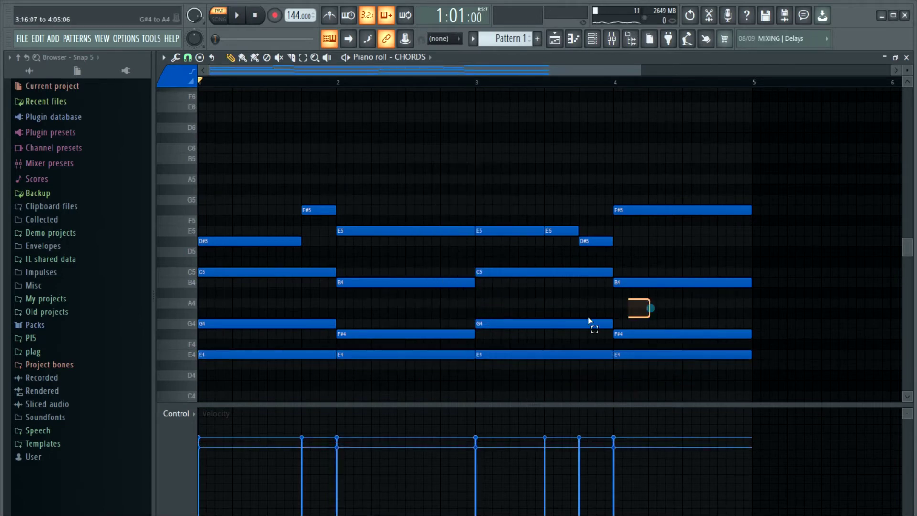
Step: Reduce the velocity of the G4 and F#4 row plus both C5 notes with level scaling, setting Multiply to 99%
drag(588, 320, 289, 338)
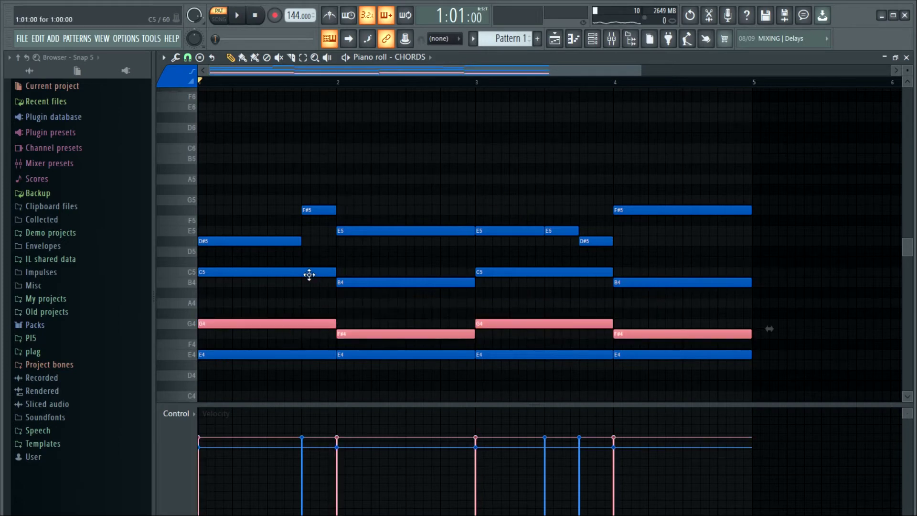
shift+click(309, 274)
shift+click(543, 272)
key(alt+x)
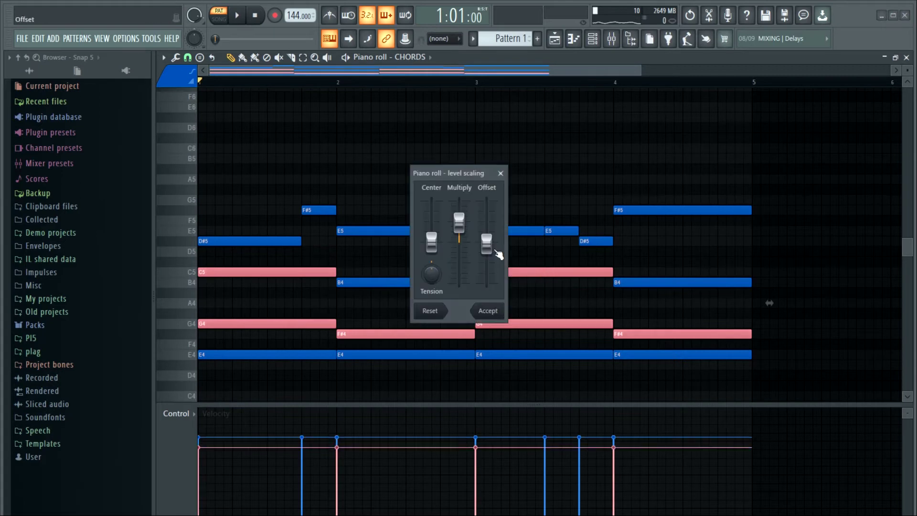
drag(458, 221, 458, 223)
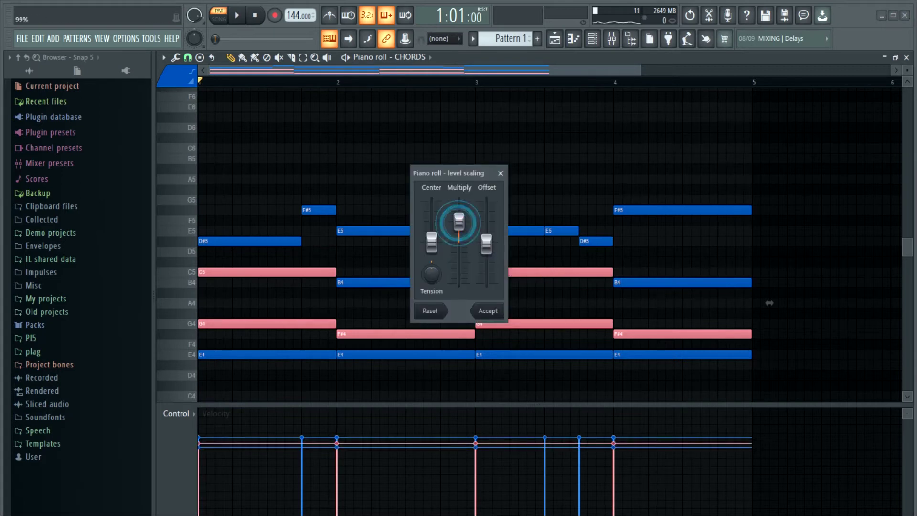
click(487, 307)
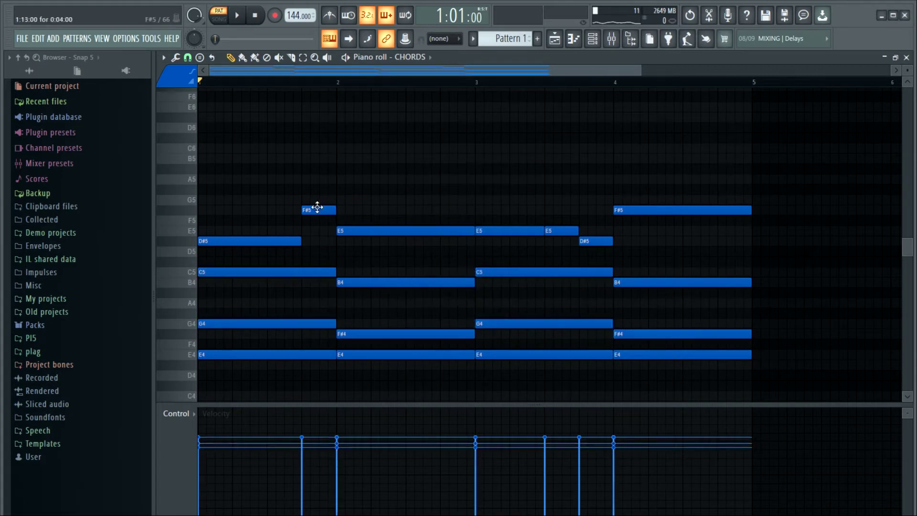
Step: Lower the velocity of the short F#5, E5 and D#5 notes ending bars 1 and 3 with level scaling, setting Multiply to 84%
drag(610, 214, 556, 249)
key(alt+x)
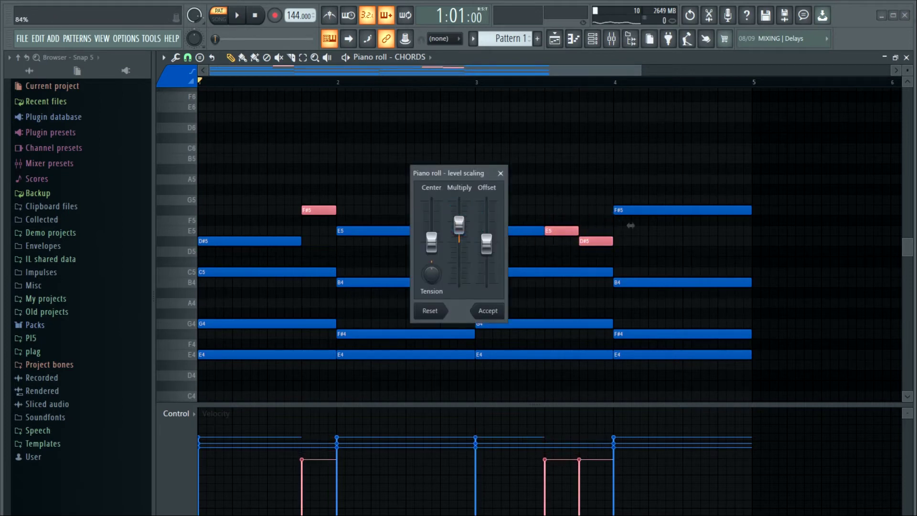
click(494, 310)
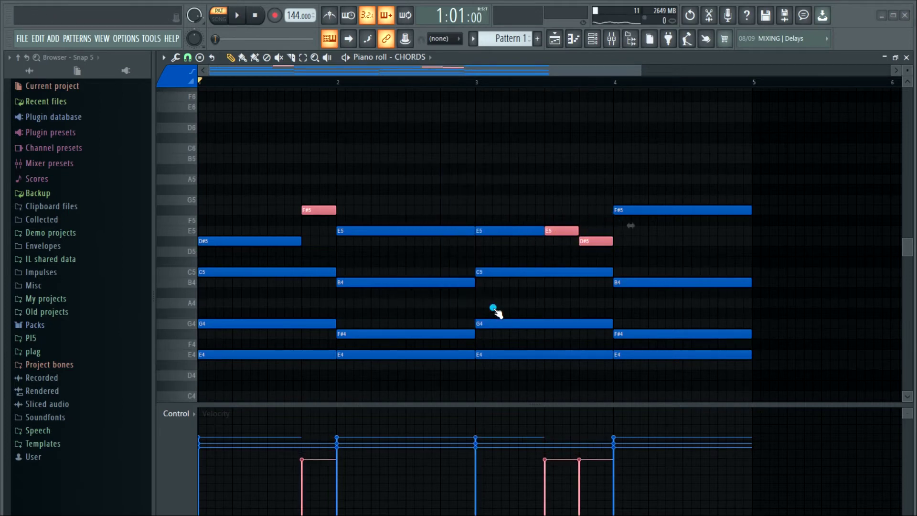
Step: Lower the velocity of bar 3's half-bar E5 to about 65%, play the pattern and deselect the note
click(517, 228)
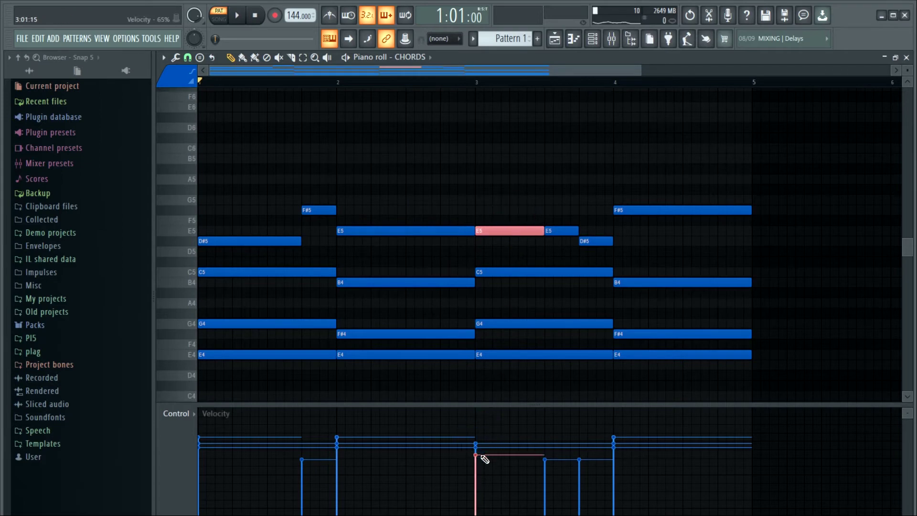
key(space)
click(577, 185)
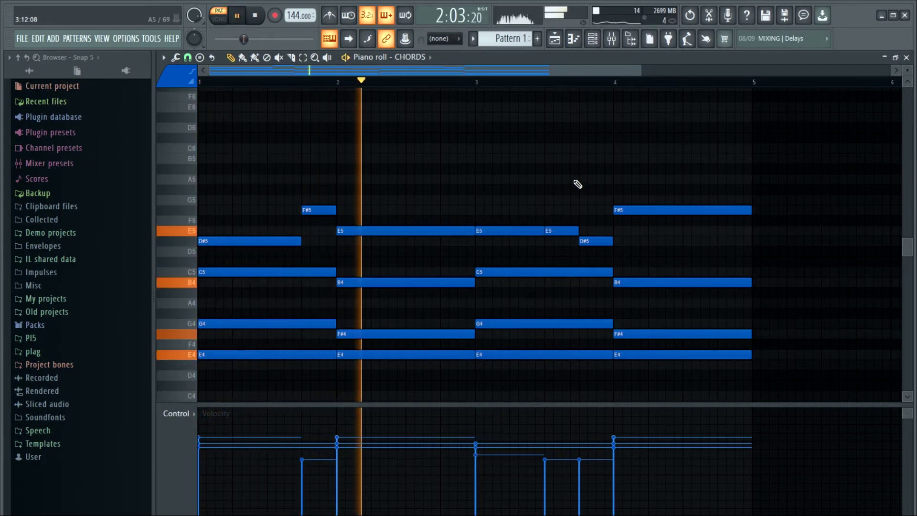
Step: Duplicate the whole four-bar progression into bars 5 to 8 and deselect the copies
drag(773, 157, 204, 380)
key(ctrl+b)
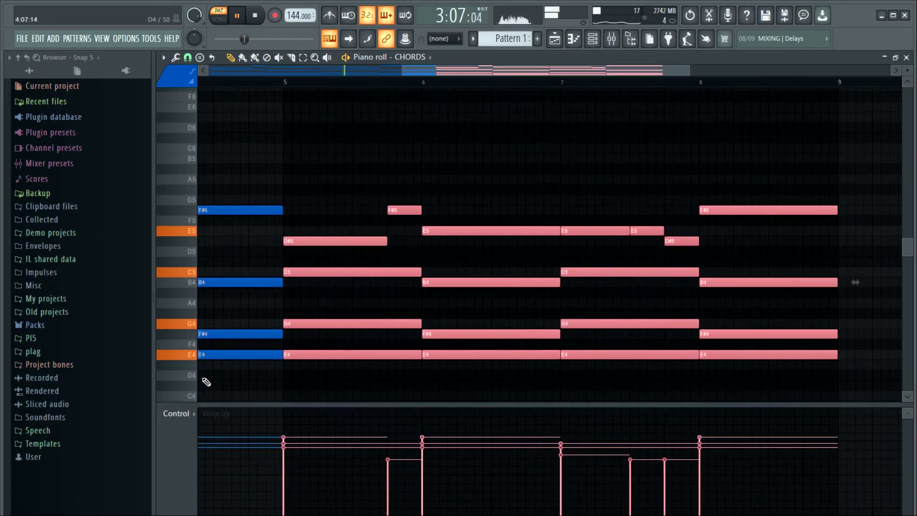
click(451, 135)
Step: Add one-bar top notes above the duplicated chords: C6 in bar 5, B5 in bar 6, E6 in bar 7 and D#6 in bar 8
click(284, 148)
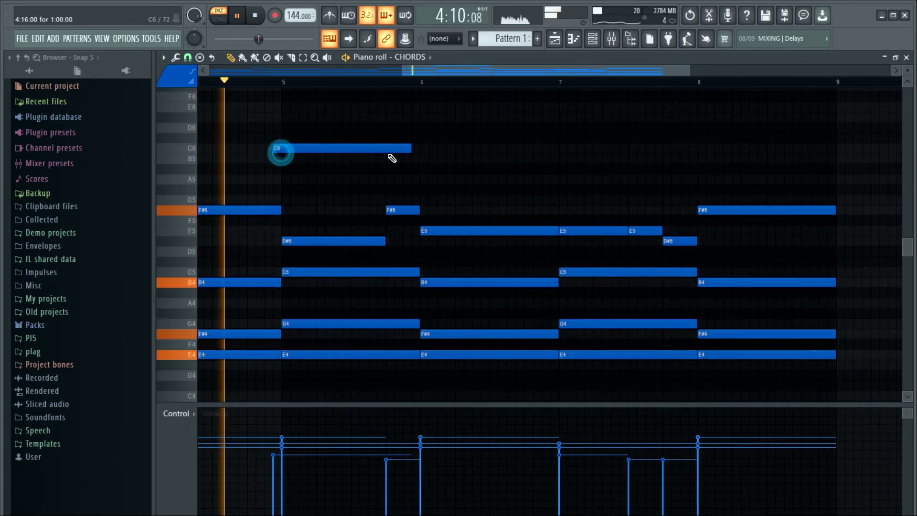
click(422, 159)
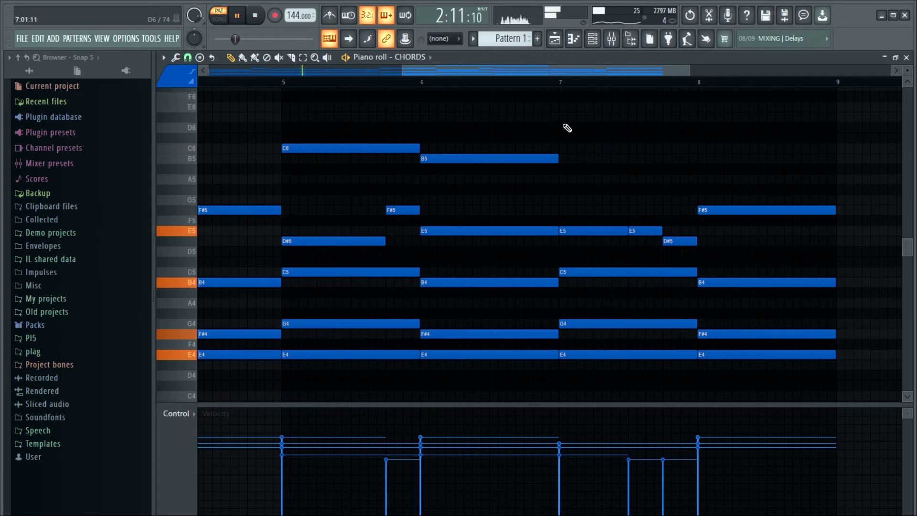
click(563, 127)
drag(629, 129, 629, 108)
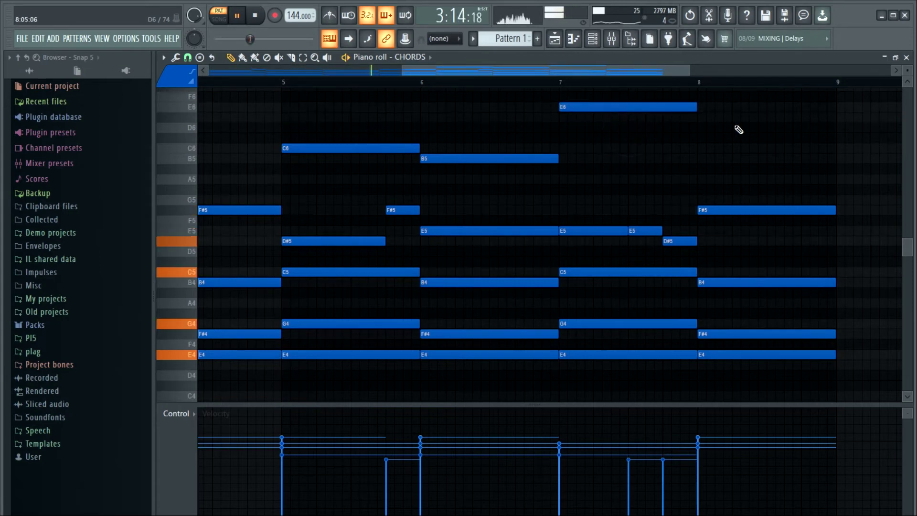
click(700, 117)
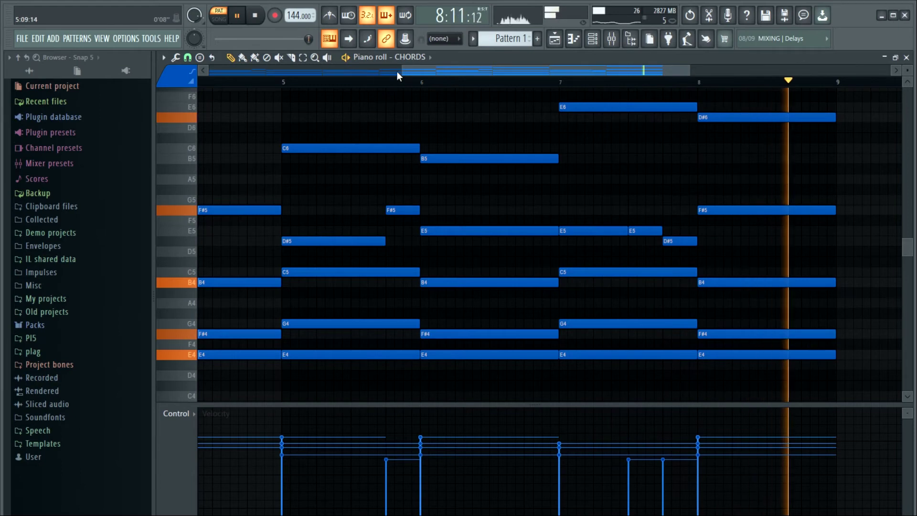
Step: Adjust the velocity of the four high notes in bars 5 to 8 slightly upward with level scaling and deselect them
scroll(397, 71, down, 3)
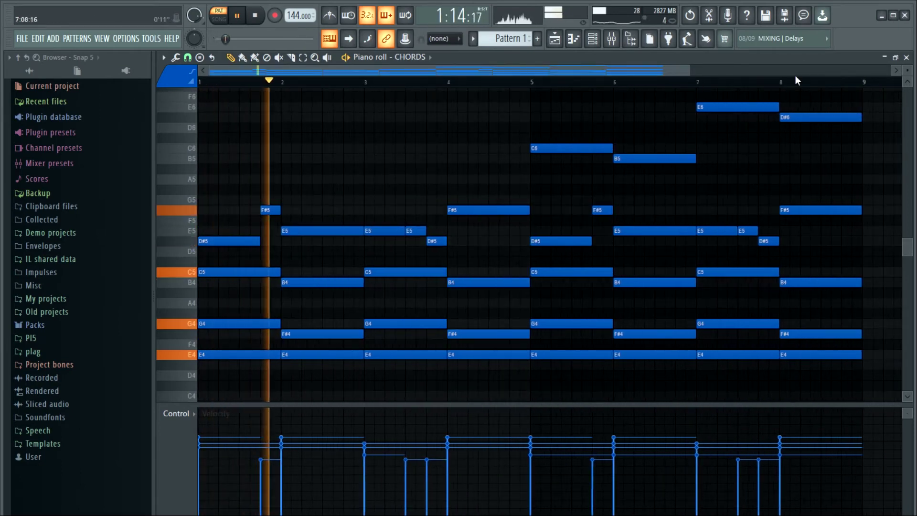
drag(883, 91, 585, 167)
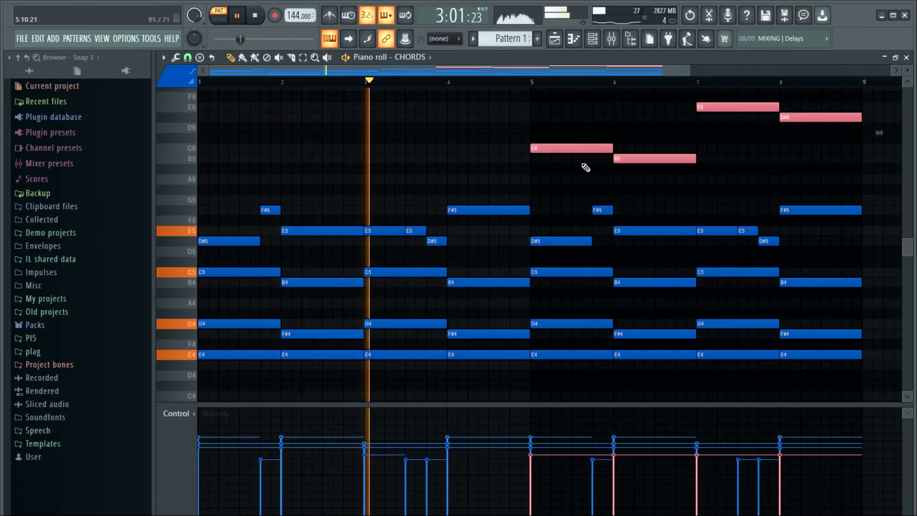
key(alt+x)
mouse_move(459, 224)
mouse_down()
mouse_move(459, 239)
mouse_move(459, 215)
mouse_up()
click(488, 313)
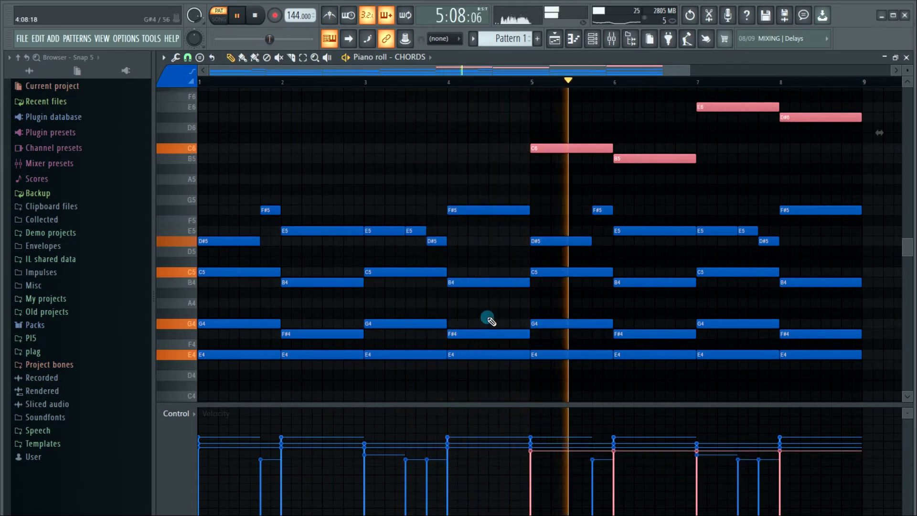
click(457, 139)
Step: Route the CHORDS channel to mixer track Insert 1
drag(906, 247, 907, 242)
click(610, 38)
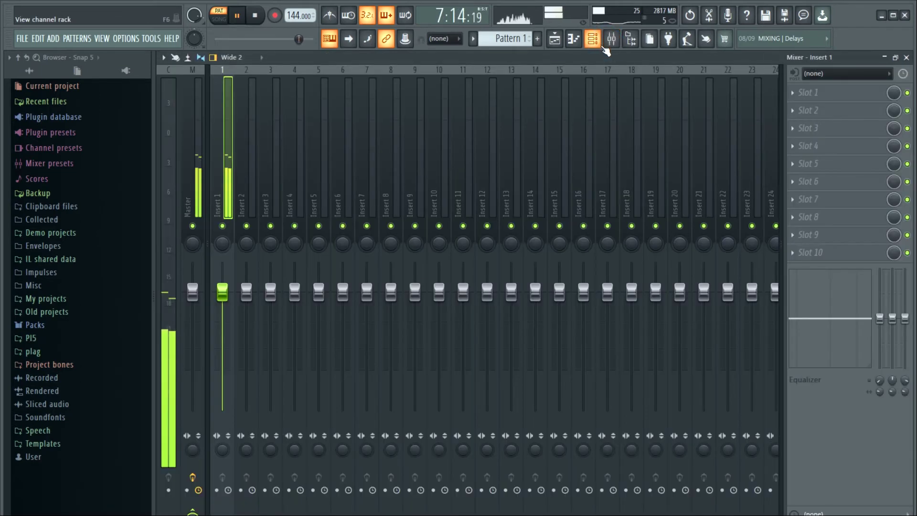
right_click(217, 187)
mouse_move(319, 184)
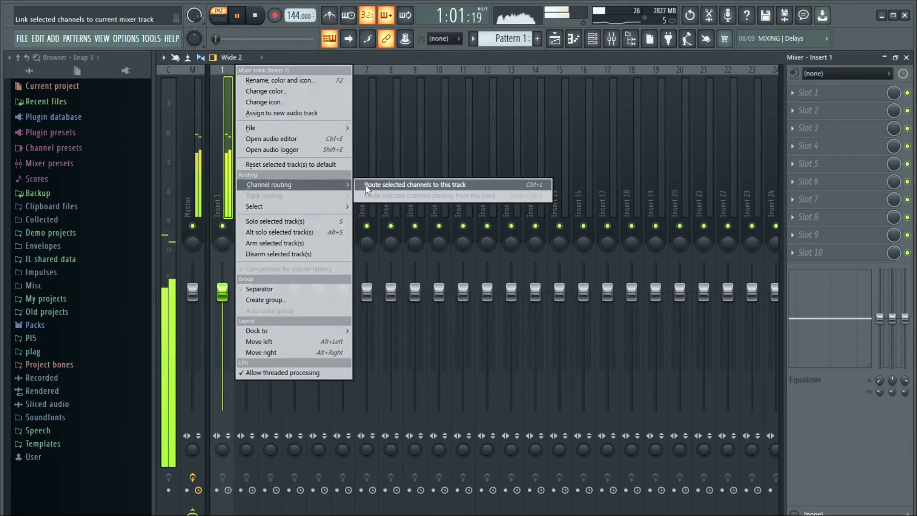
click(364, 184)
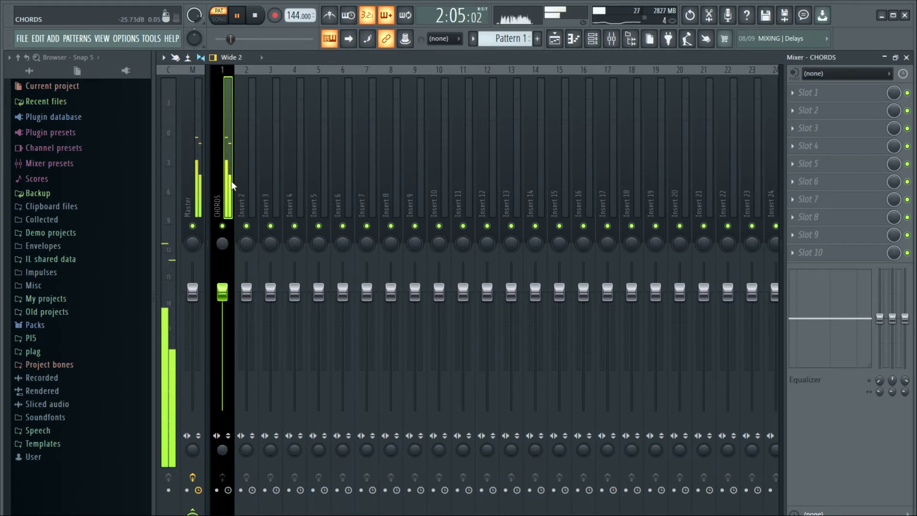
Step: Load Cymatics Origin into effect slot 1 of the CHORDS mixer track and restart playback
click(793, 93)
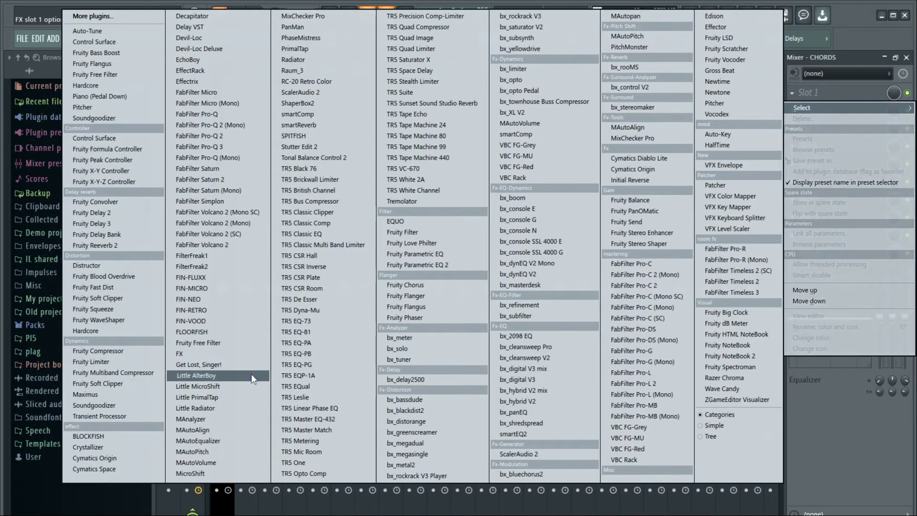
click(94, 457)
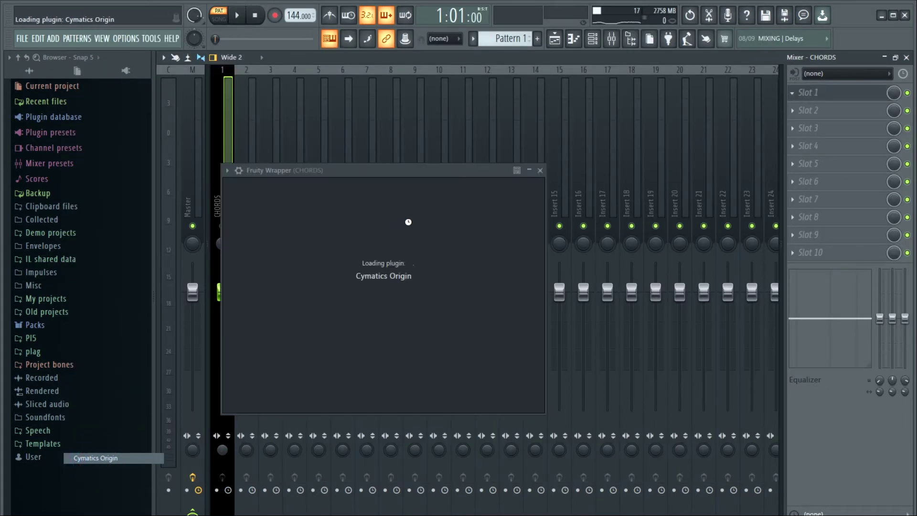
key(space)
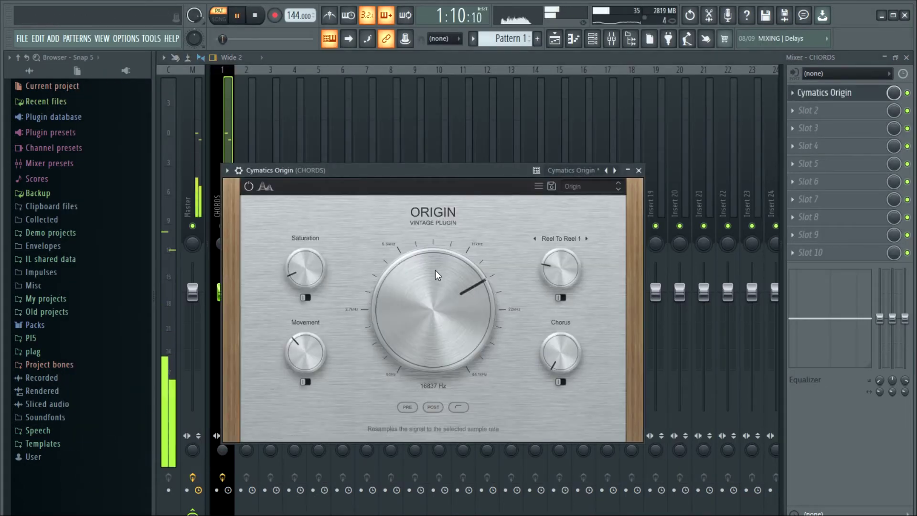
Step: In Cymatics Origin, turn the Reel To Reel 1 amount fully down, set the resample frequency to about 21823 Hz, and close the plugin
drag(434, 271, 426, 293)
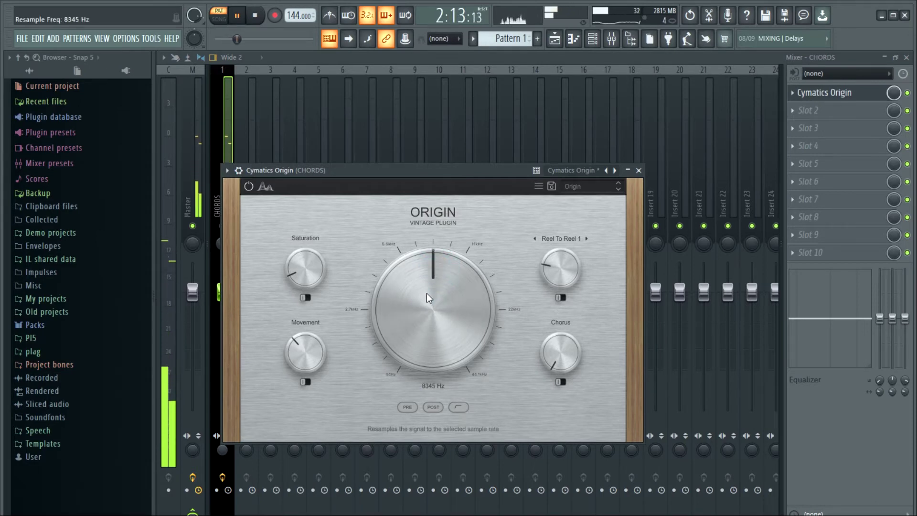
drag(561, 263, 559, 283)
drag(458, 333, 480, 300)
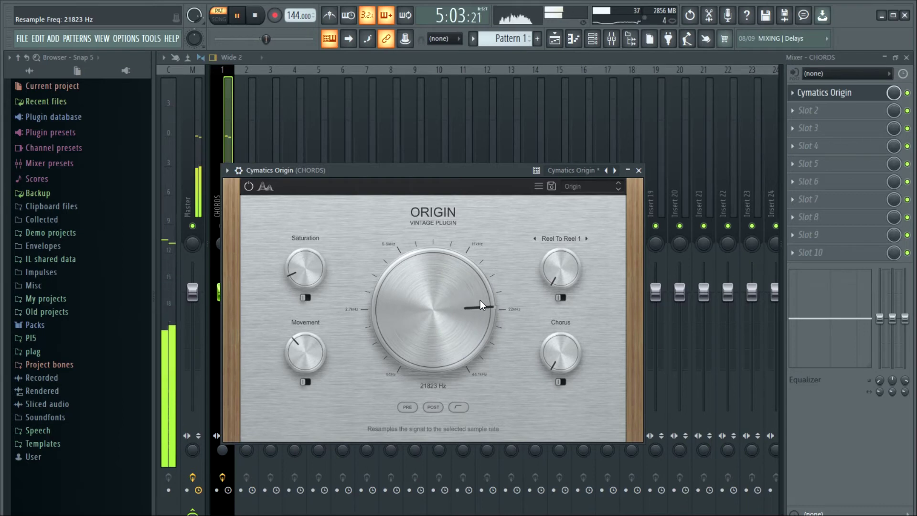
click(639, 170)
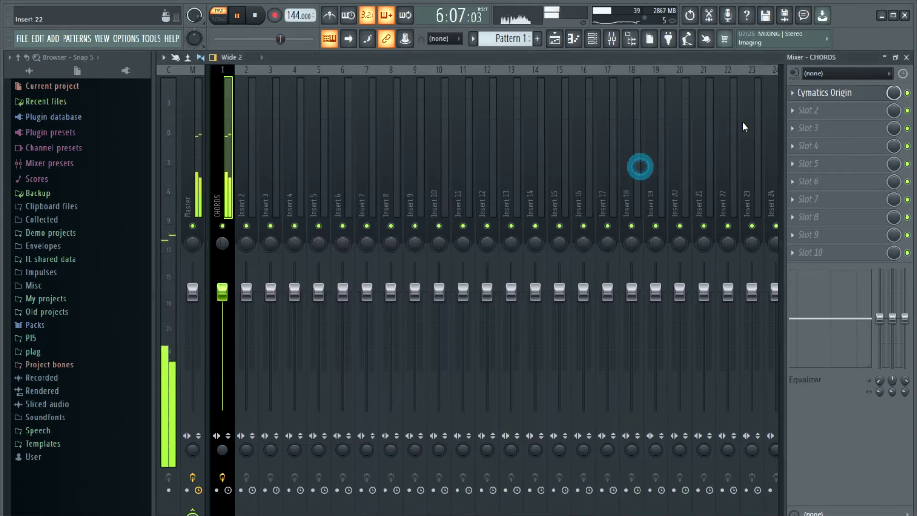
Step: Reopen Cymatics Origin, turn Movement fully down and Saturation to about 5%, and close the plugin
click(793, 110)
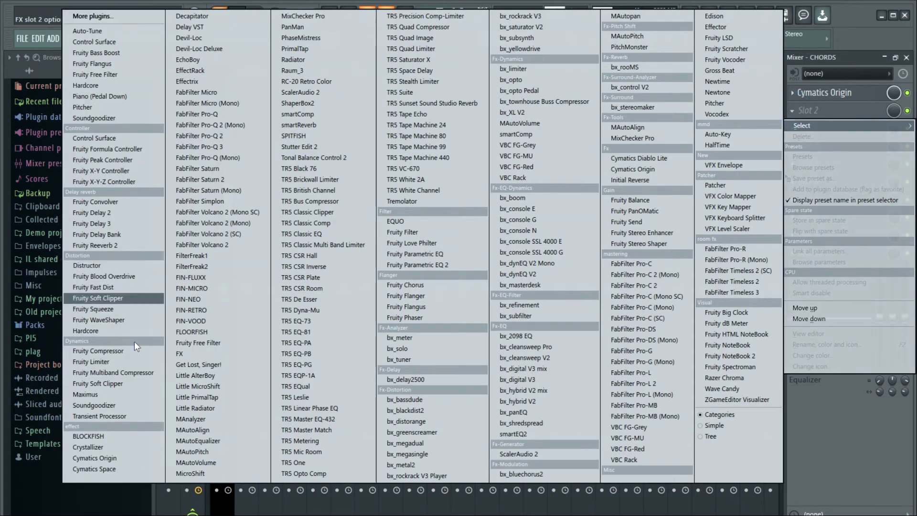
click(861, 93)
click(857, 92)
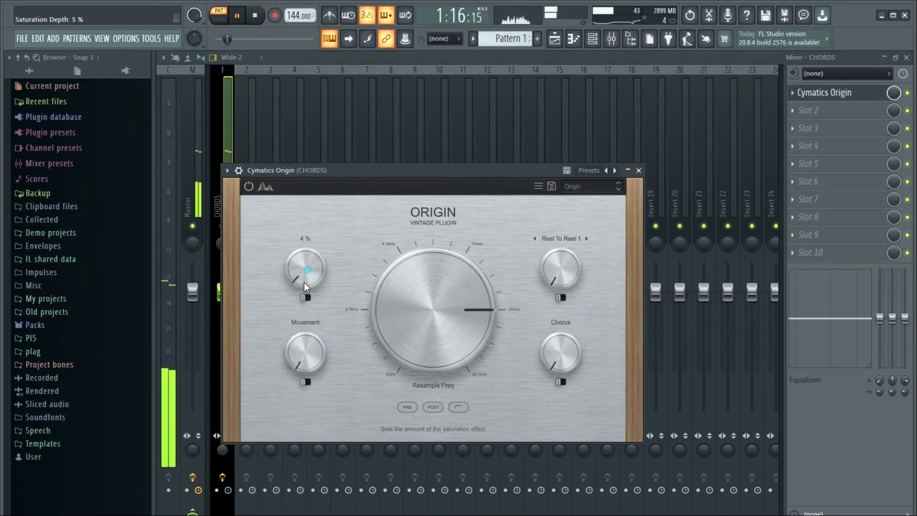
click(639, 171)
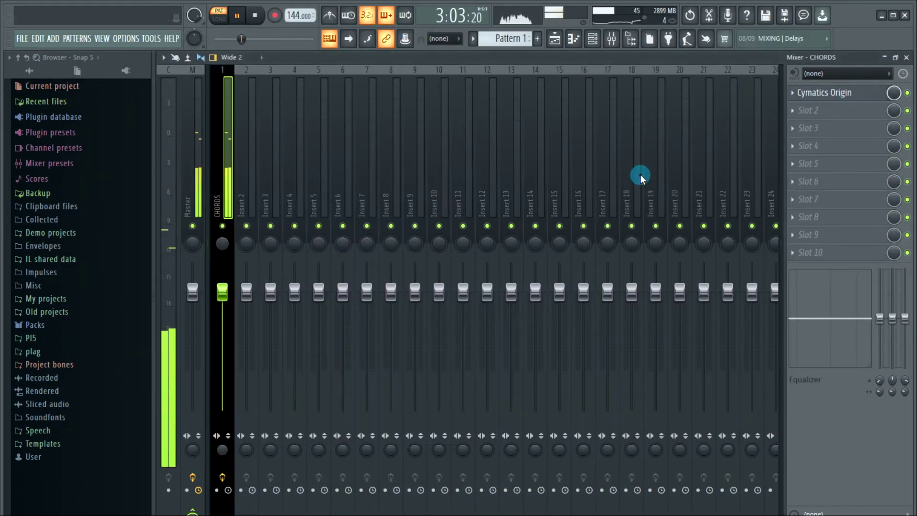
Step: Load Cymatics Space into effect slot 2 of the CHORDS track and move its window fully into view
click(801, 106)
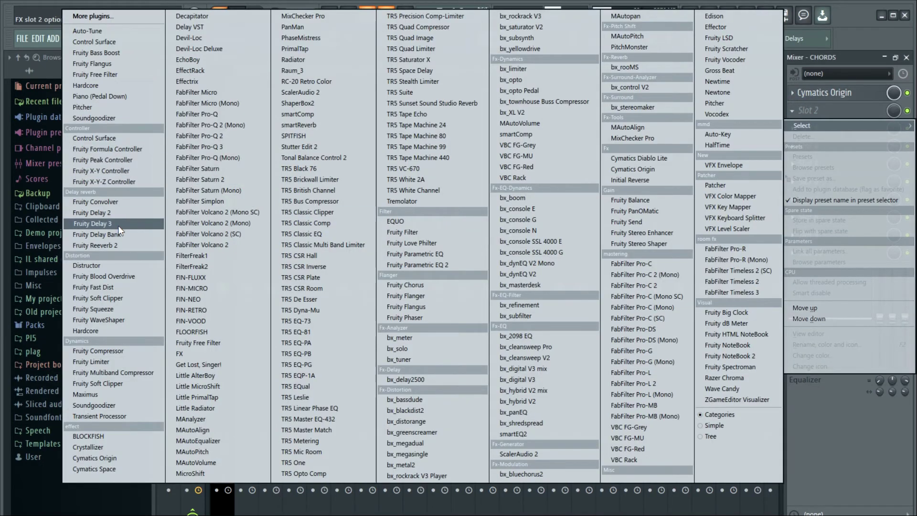
click(131, 468)
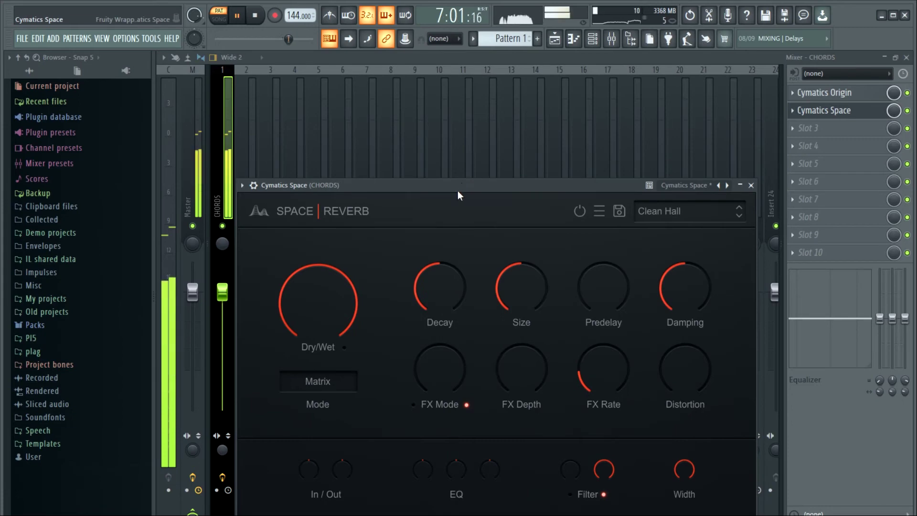
drag(457, 187, 440, 111)
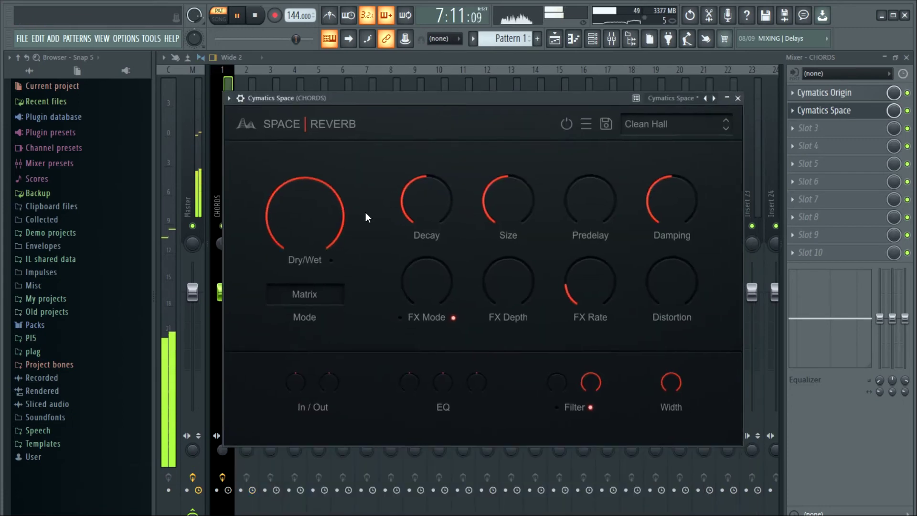
Step: Set the Cymatics Space reverb to Hall Dark mode with Decay at 50% and Dry/Wet at 30%
click(304, 297)
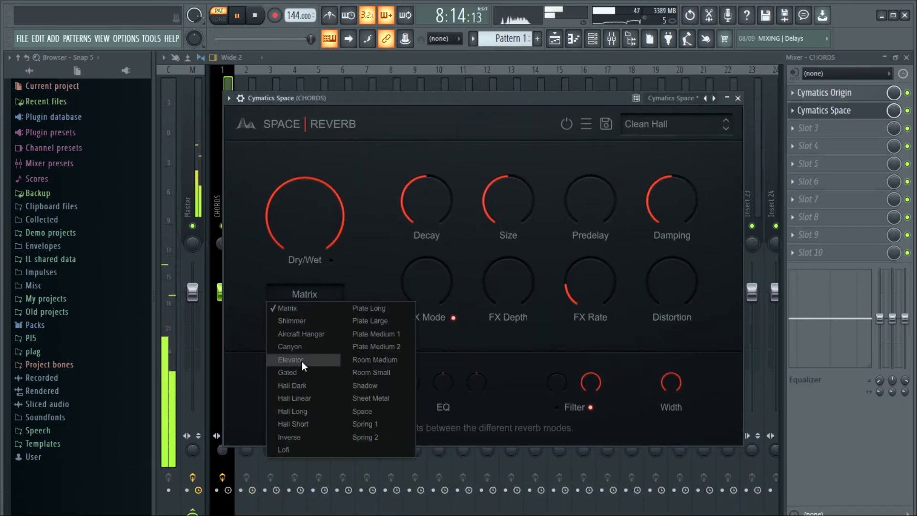
click(300, 386)
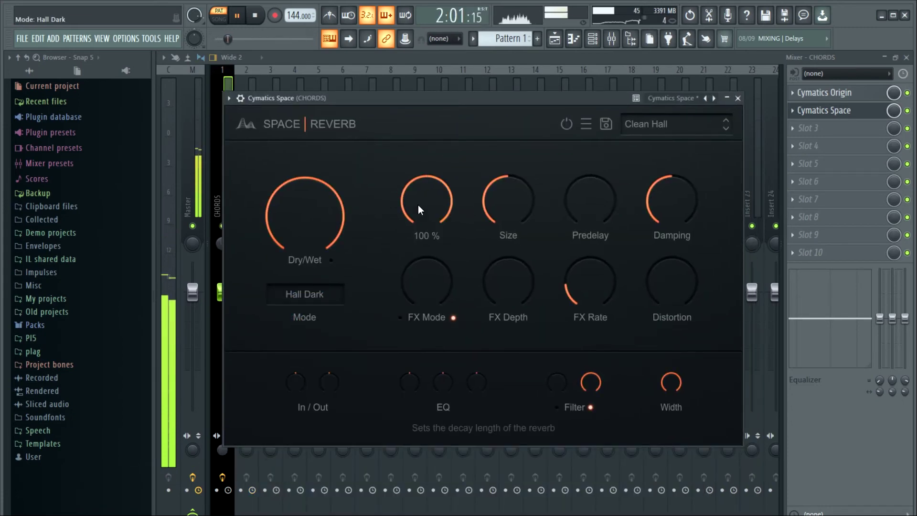
mouse_move(405, 254)
mouse_down()
mouse_move(400, 267)
mouse_move(409, 253)
mouse_up()
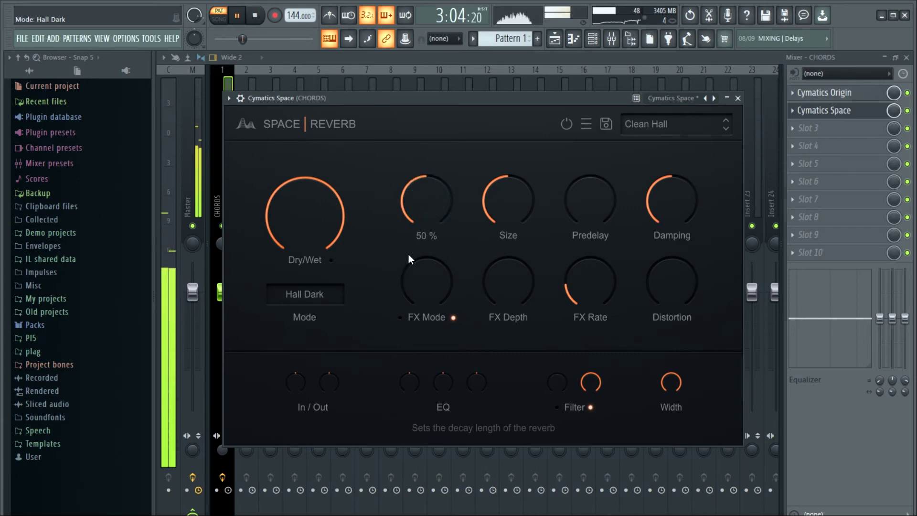
drag(305, 217, 295, 283)
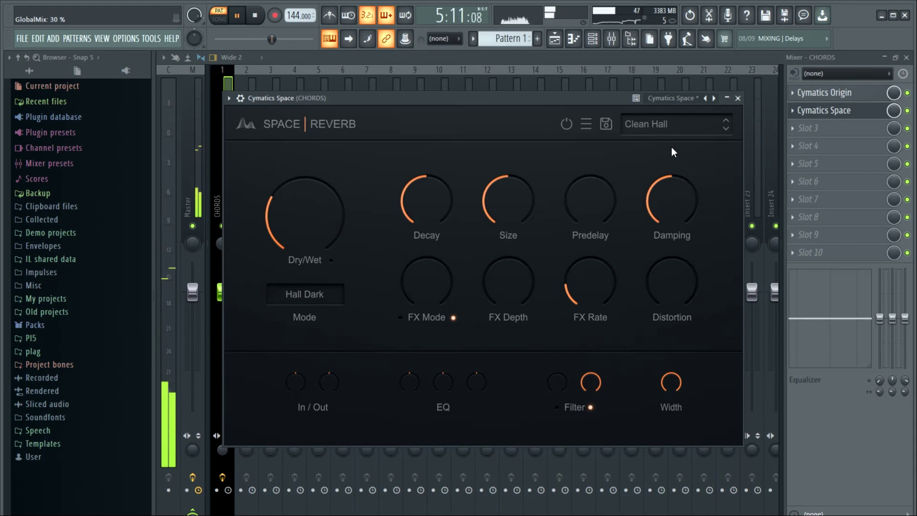
Step: Raise the Size of the Cymatics Space reverb to 100% and close the plugin
mouse_move(509, 200)
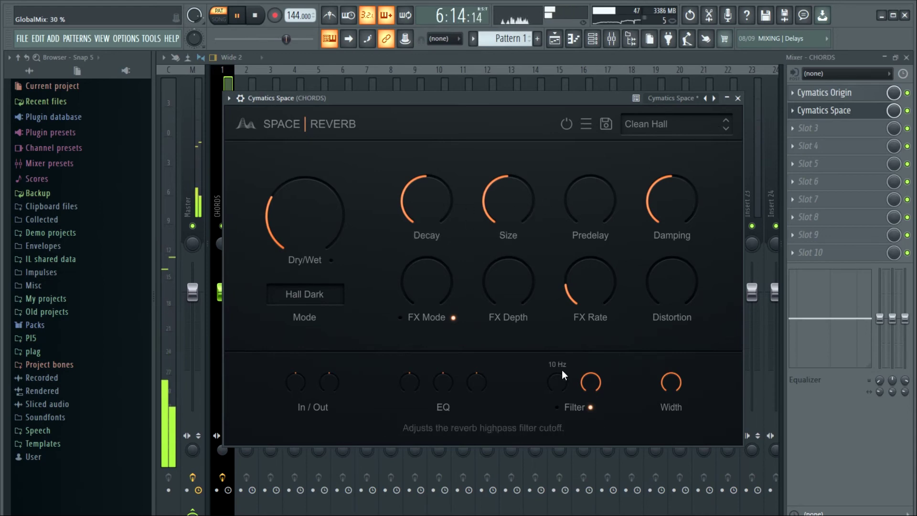
drag(506, 205, 542, 148)
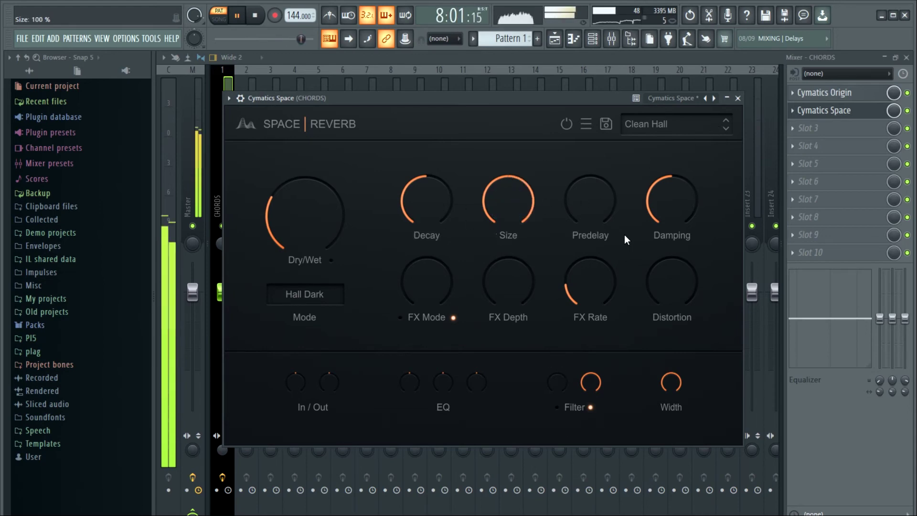
mouse_move(579, 207)
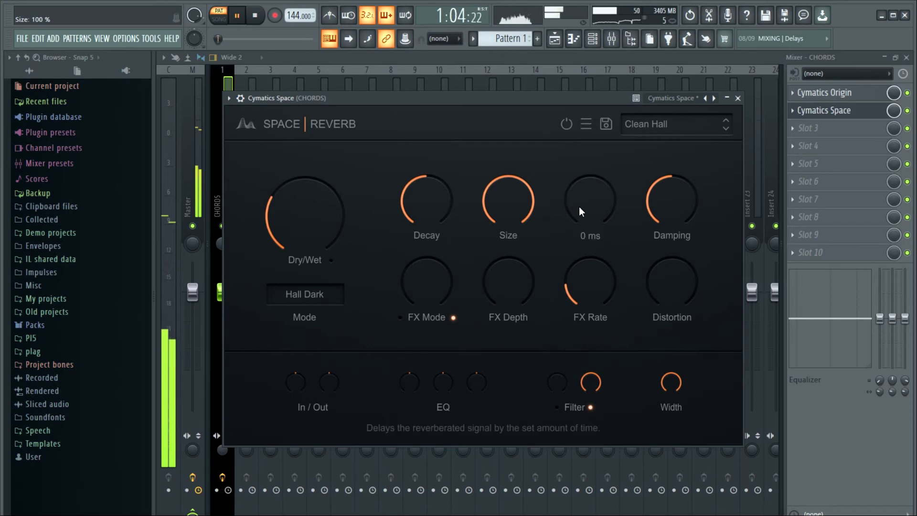
click(738, 98)
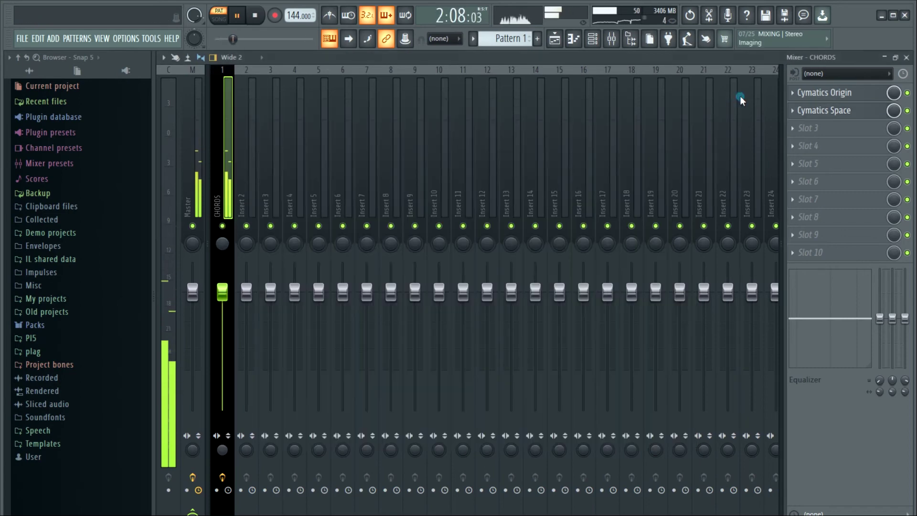
Step: Load HalfTime into effect slot 3 of the CHORDS track, set its upper band limit to 938 Hz, and close the plugin
click(801, 129)
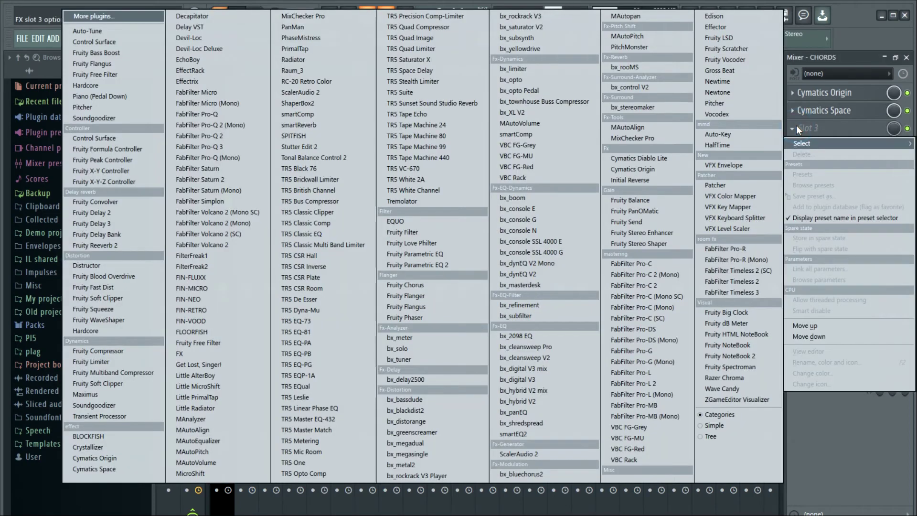
click(742, 144)
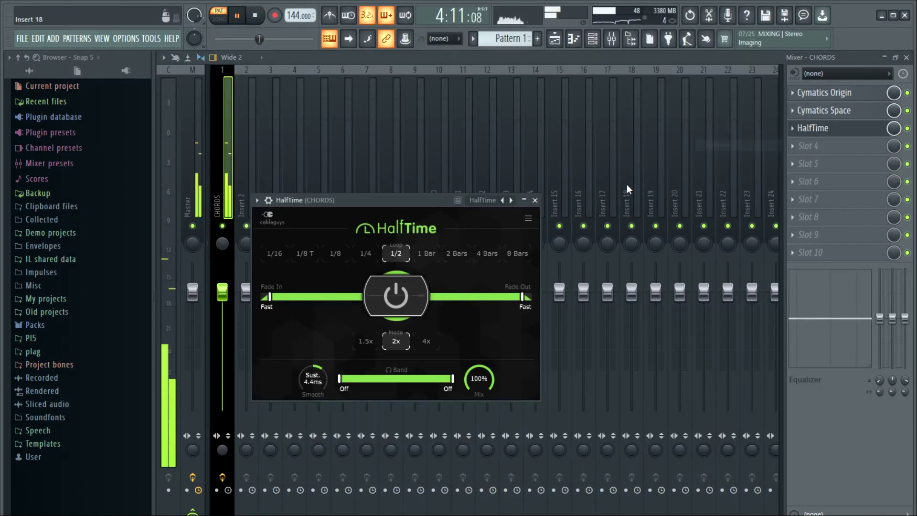
drag(442, 203, 438, 180)
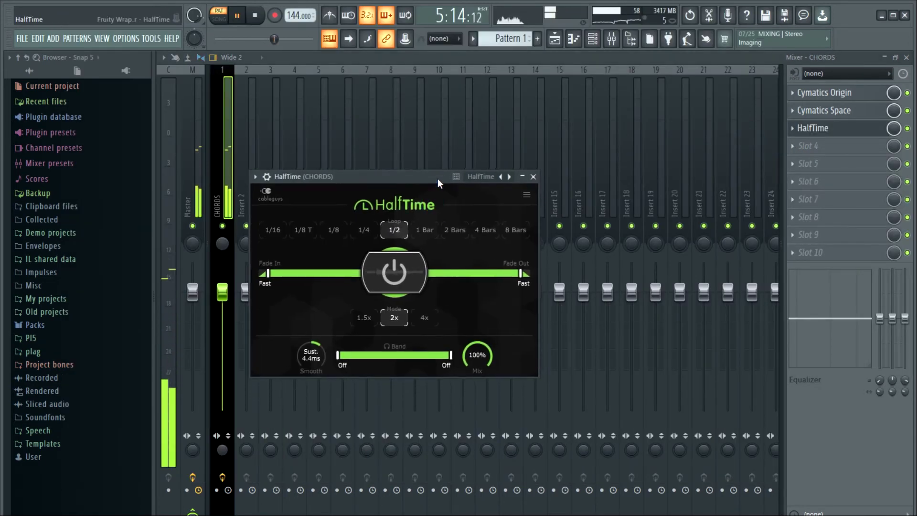
drag(448, 360, 394, 355)
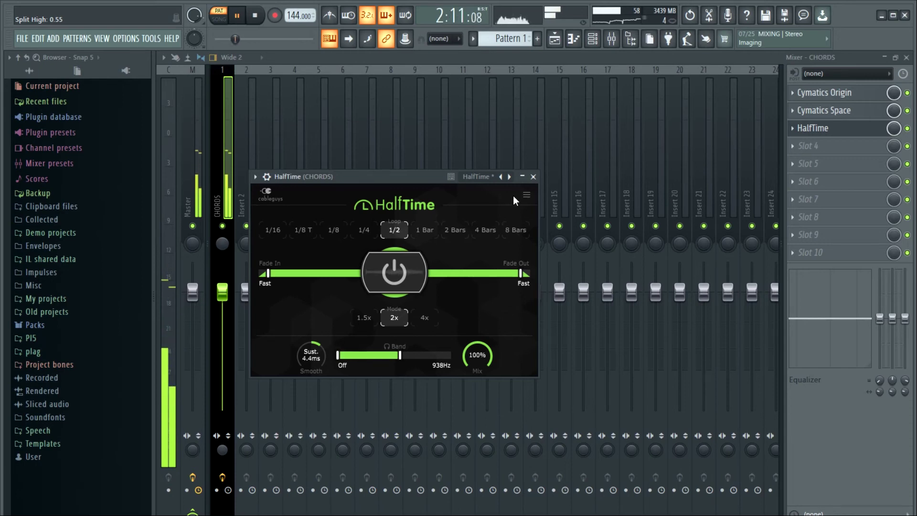
click(533, 177)
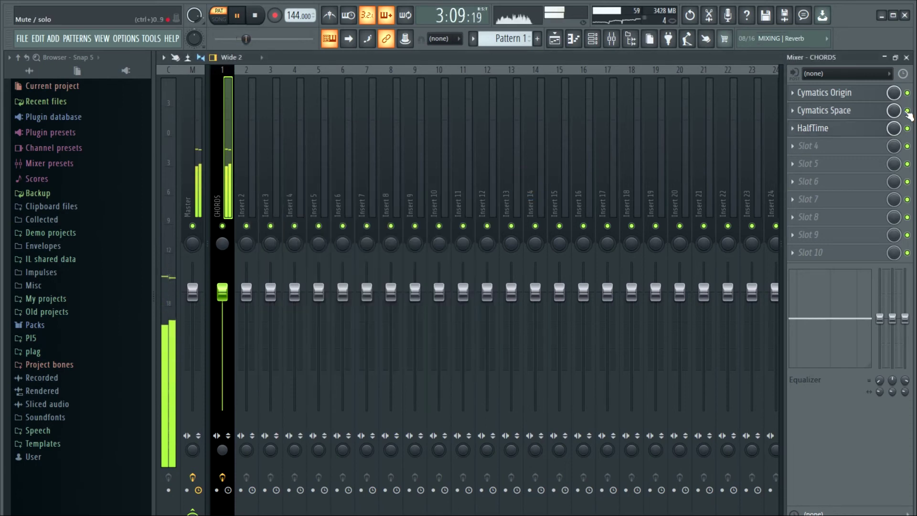
Step: Lower the Cymatics Space slot's mix level to about 49% and load FabFilter Pro-Q 3 into effect slot 4
click(894, 110)
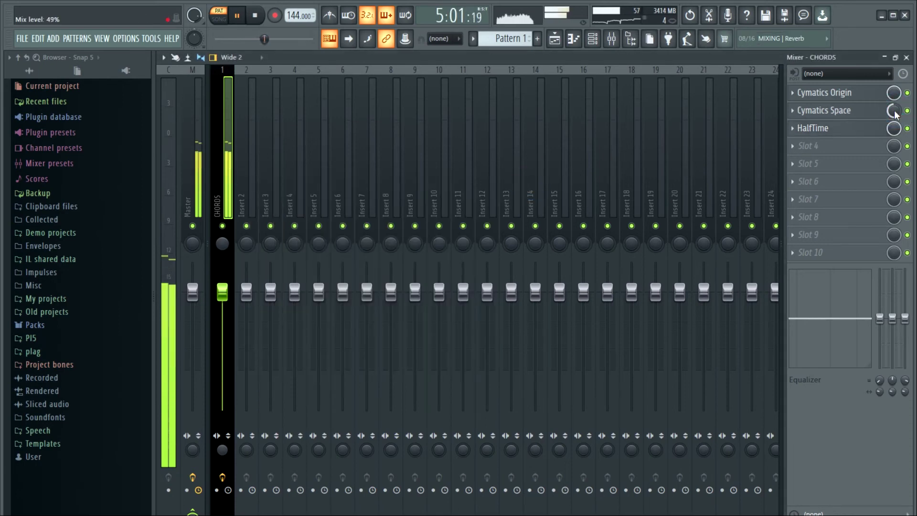
click(795, 146)
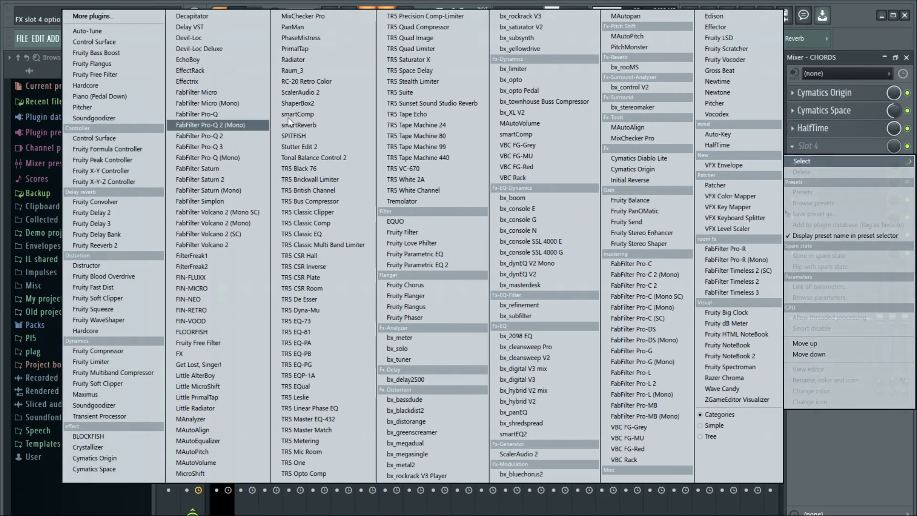
click(239, 146)
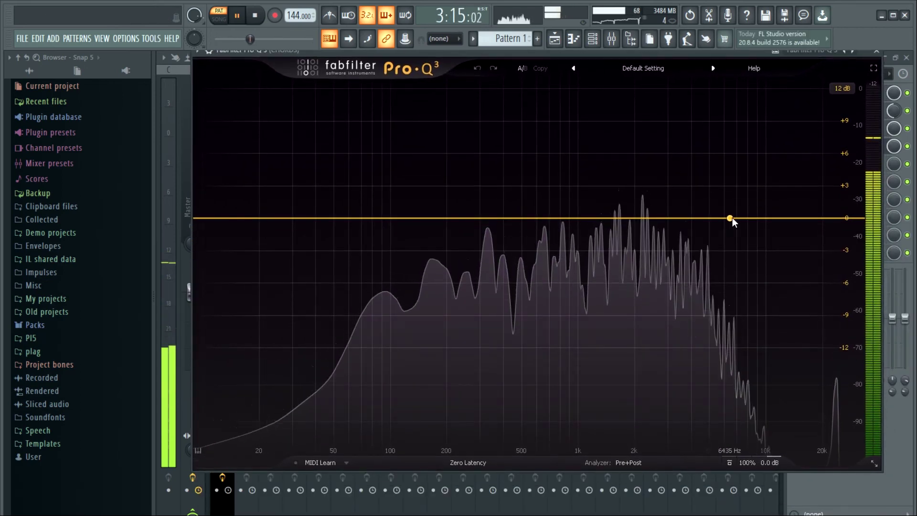
Step: Add a Brickwall high-cut band in Pro-Q 3 at about 7 kHz
click(759, 226)
click(731, 261)
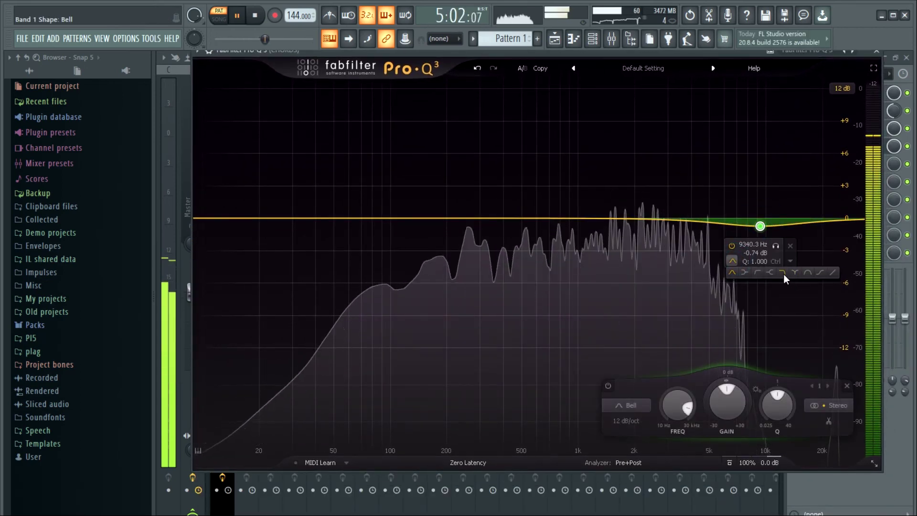
click(746, 275)
click(757, 199)
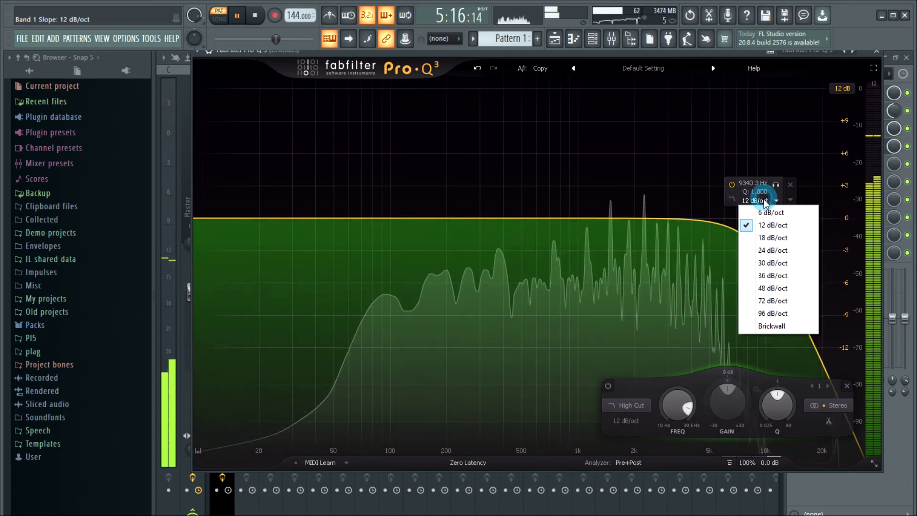
click(762, 327)
drag(760, 218, 739, 298)
Step: Add a low-cut band at about 60 Hz and reduce its Q for a gentler low-end roll-off
drag(320, 218, 328, 242)
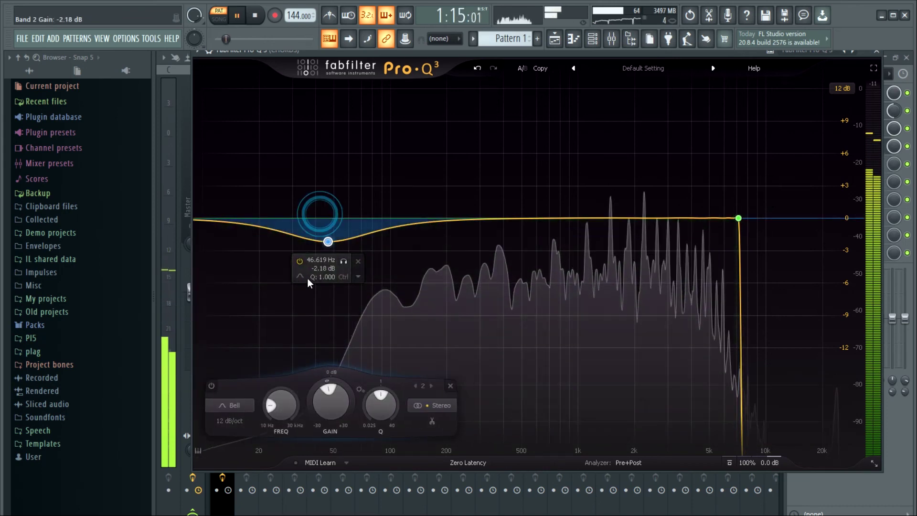
click(325, 287)
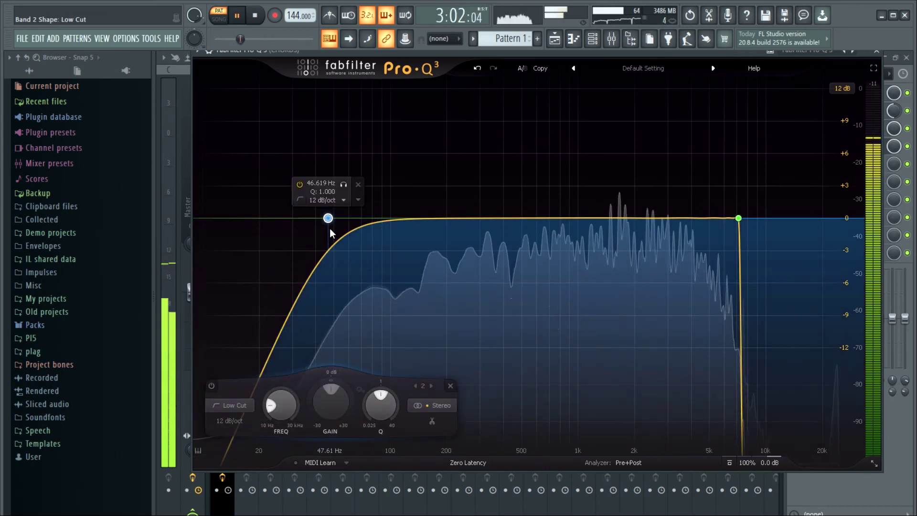
drag(329, 223, 351, 271)
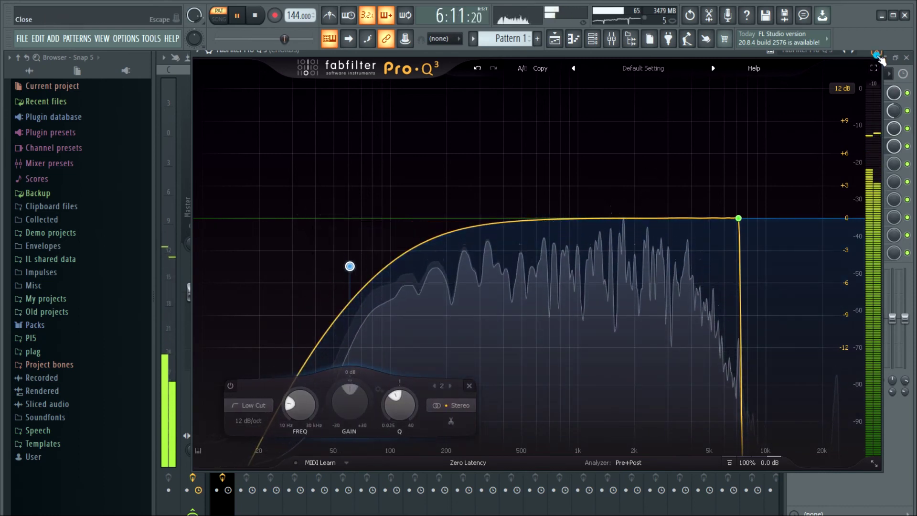
Step: Close Pro-Q 3, the mixer and the piano roll to get back to the playlist
click(877, 51)
click(883, 52)
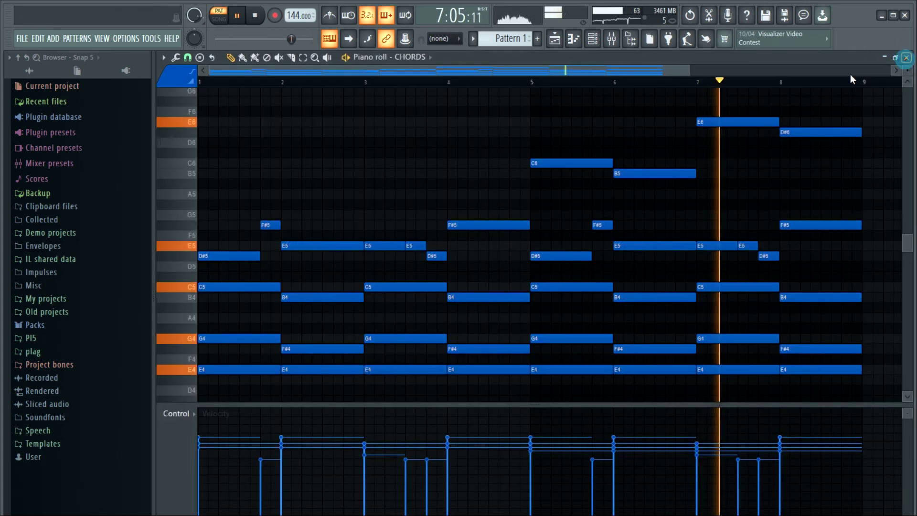
click(907, 61)
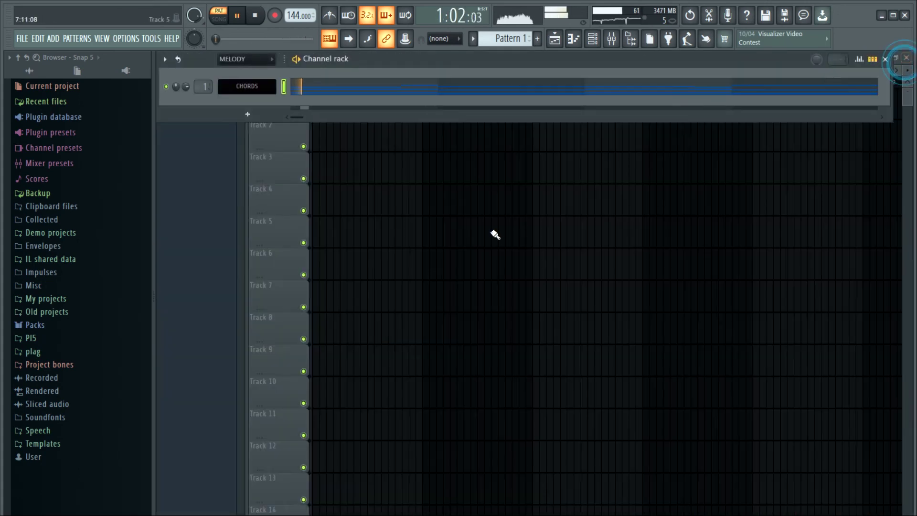
Step: Rename Pattern 1 as CHORDS and give it the black preset color number 0
right_click(205, 101)
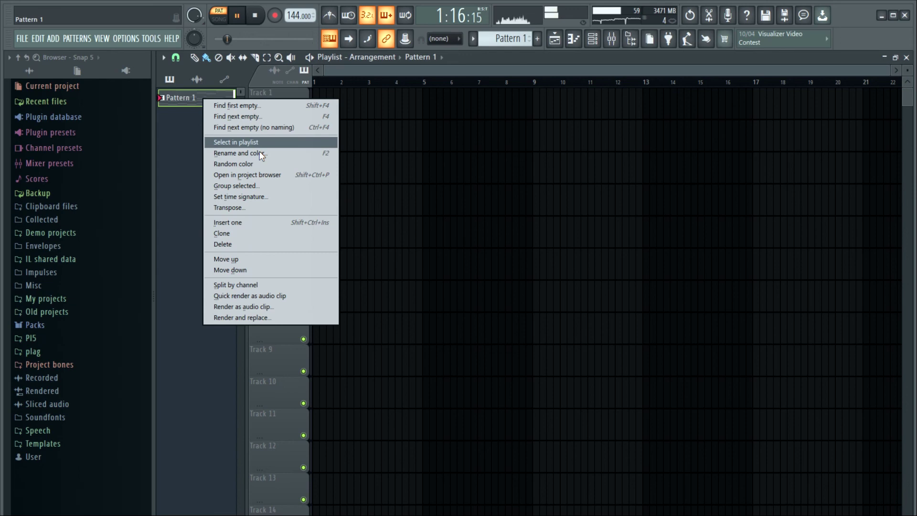
click(307, 152)
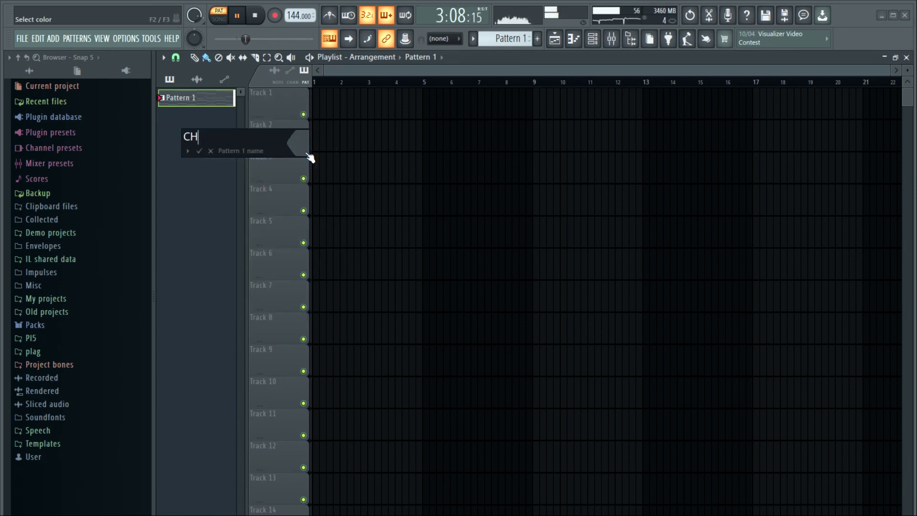
click(305, 155)
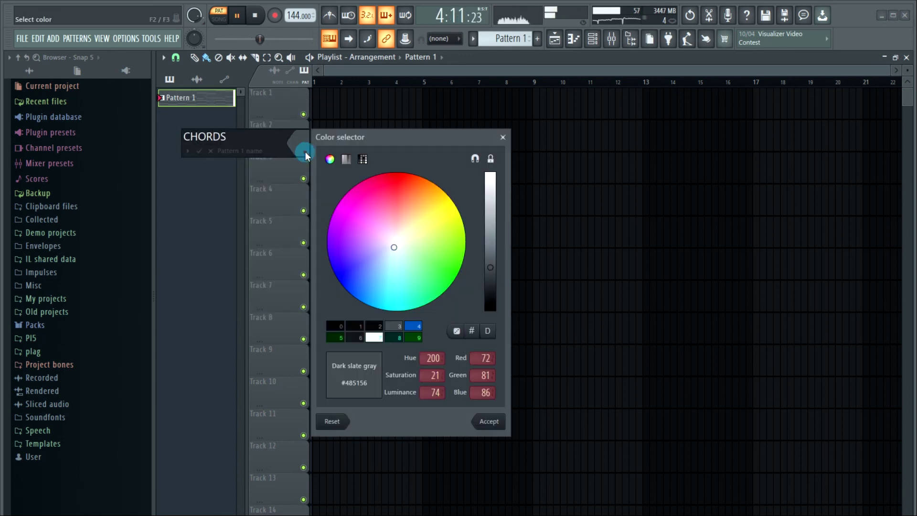
click(331, 327)
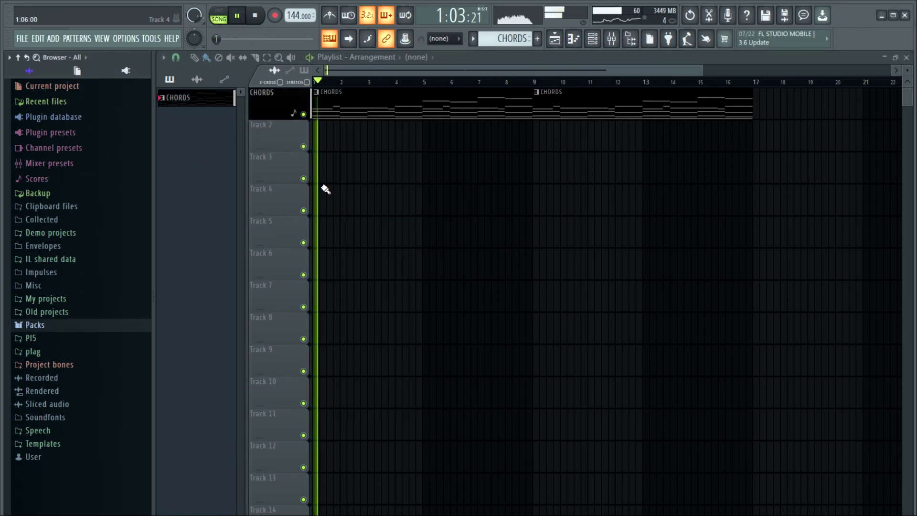